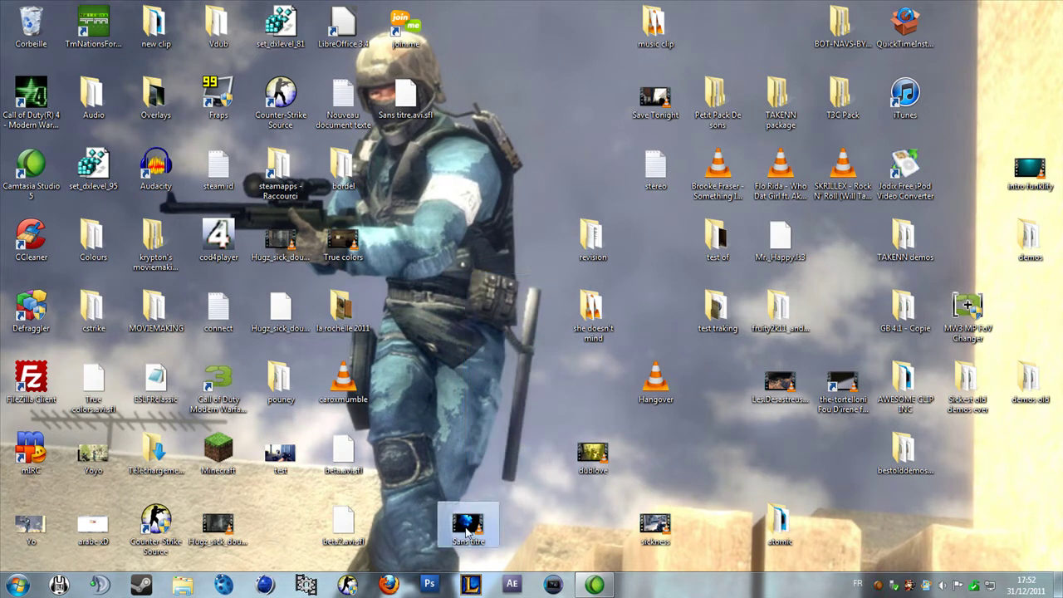
Play the Sans titre video from the desktop and close the player.
double_click(466, 532)
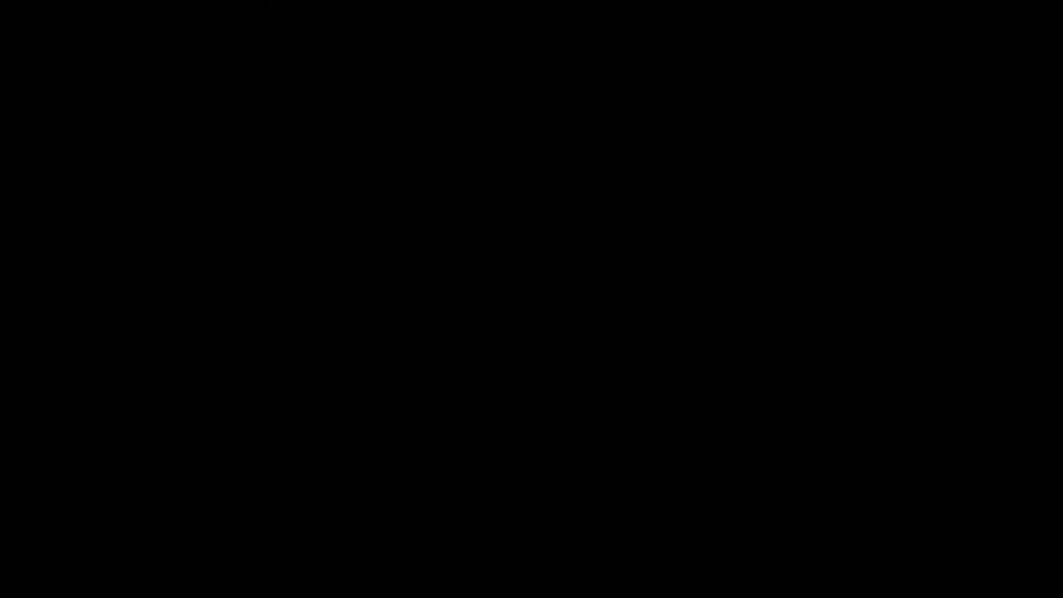
key("alt+F4")
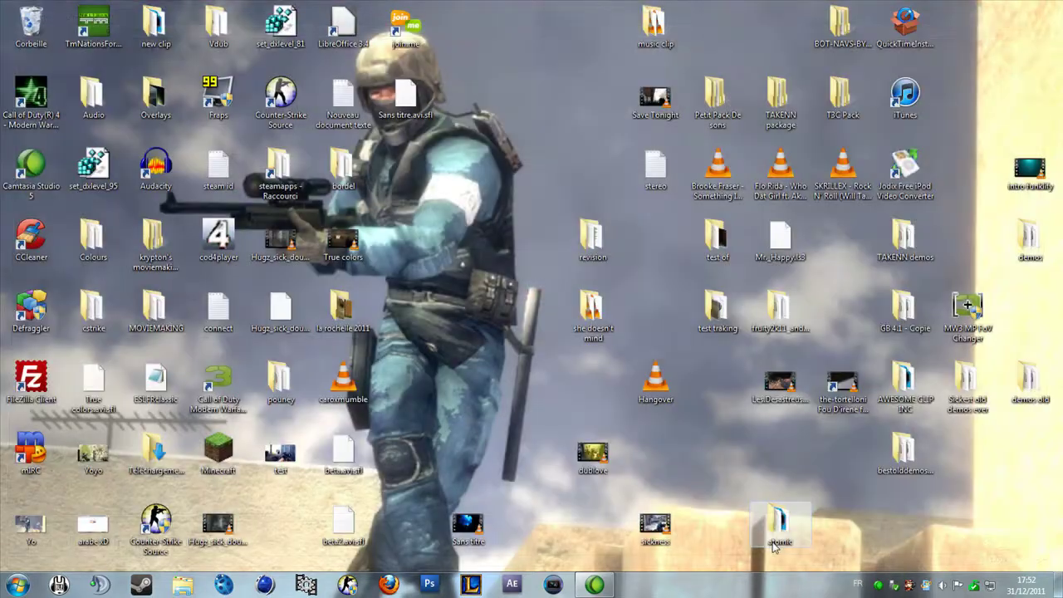
Open the Sans titre project from the atomic folder in Vegas Pro and maximize its window.
double_click(779, 523)
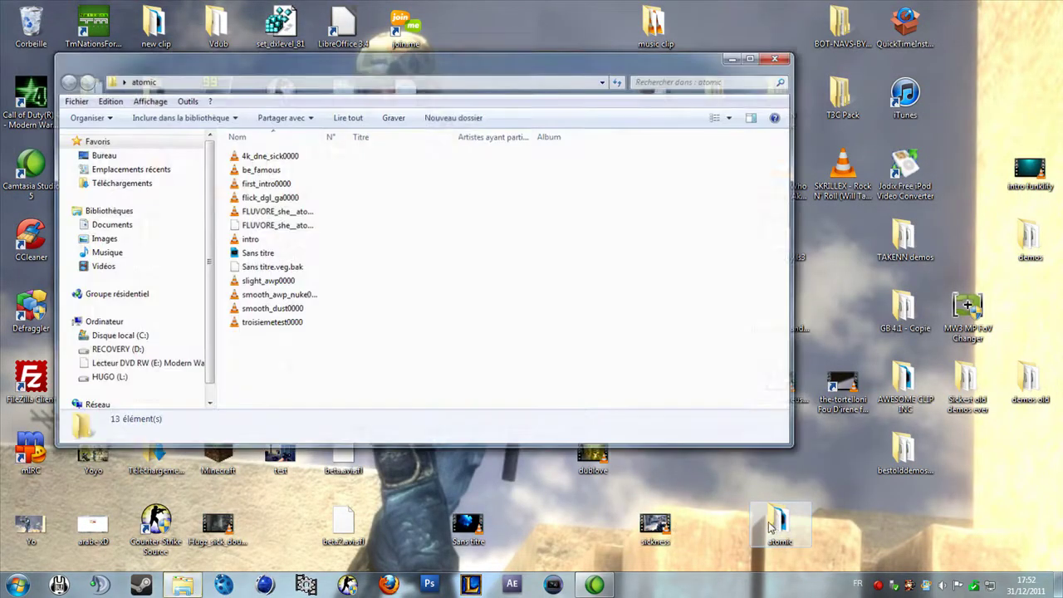
left_click(259, 253)
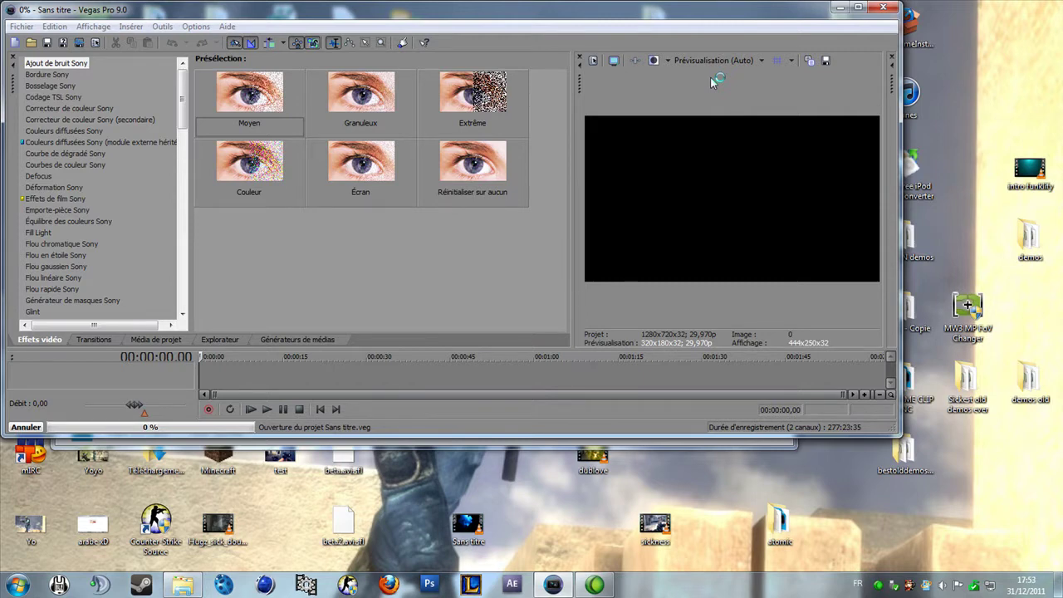
double_click(677, 11)
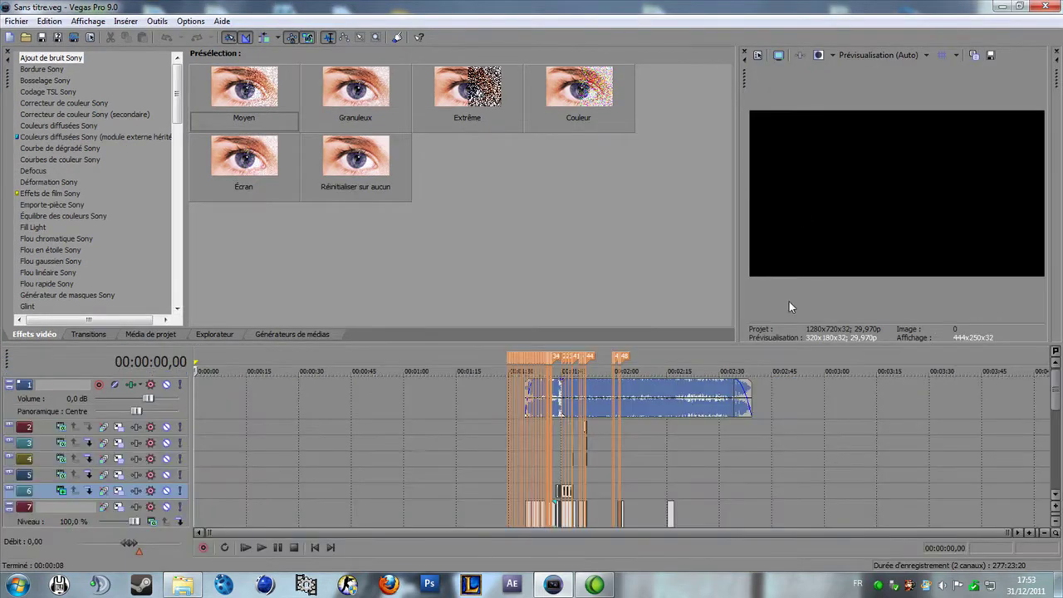
Examine the arrangement of clips on tracks 6 and 7 around the project's marked section, between about 1:35 and 1:50.
left_click(556, 518)
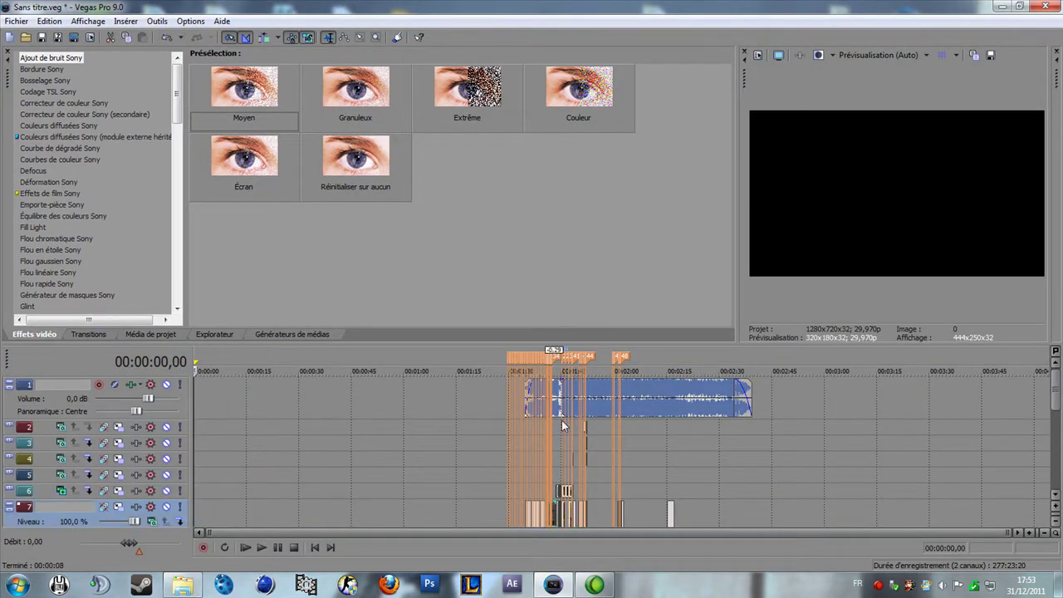
scroll(557, 423, "up", 5)
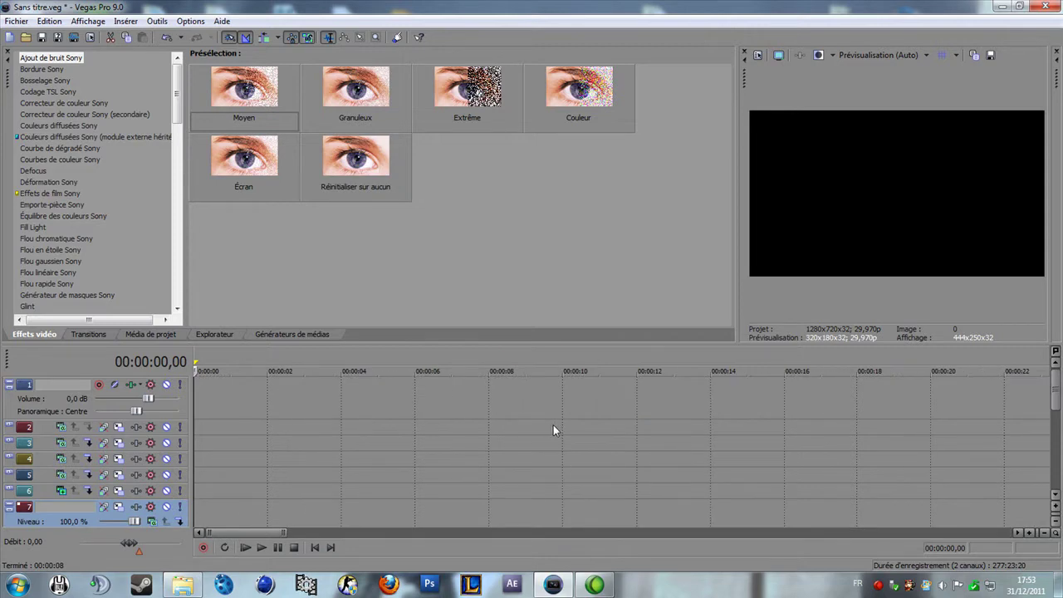
scroll(491, 433, "down", 5)
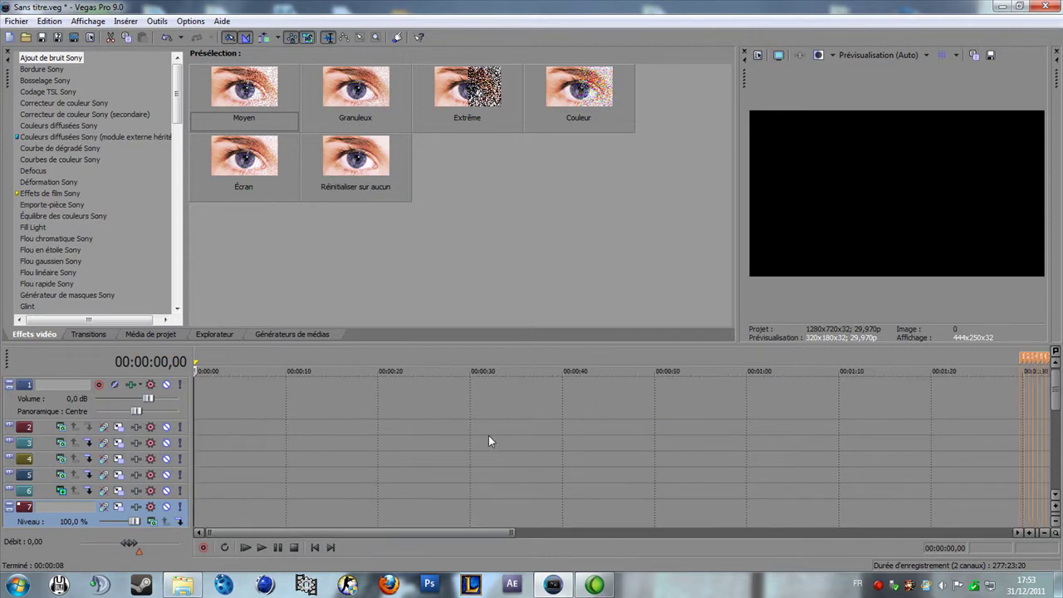
scroll(488, 435, "down", 2)
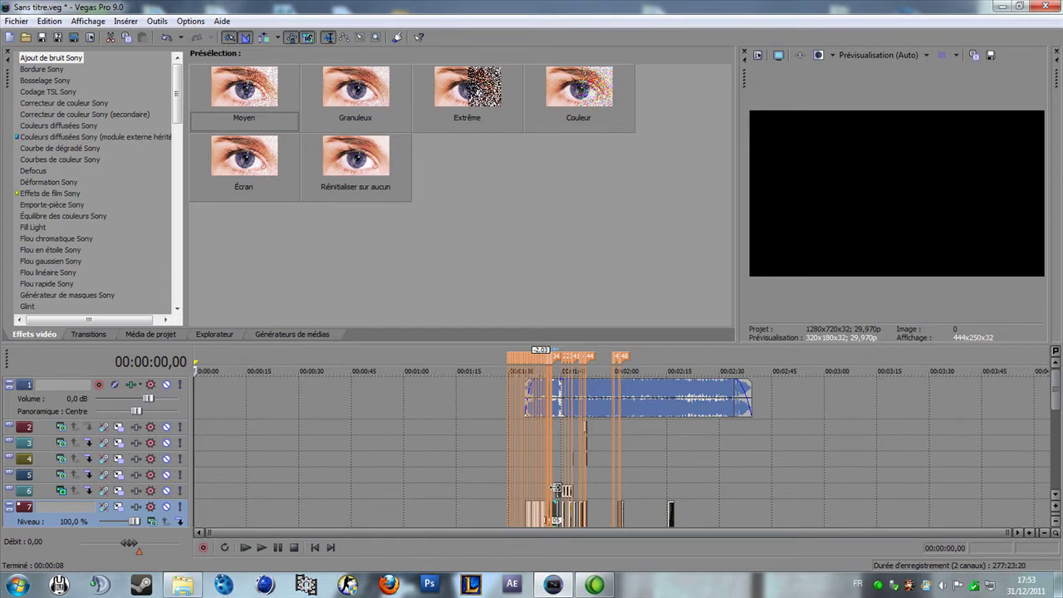
left_click(551, 476)
left_click(536, 474)
scroll(540, 473, "up", 7)
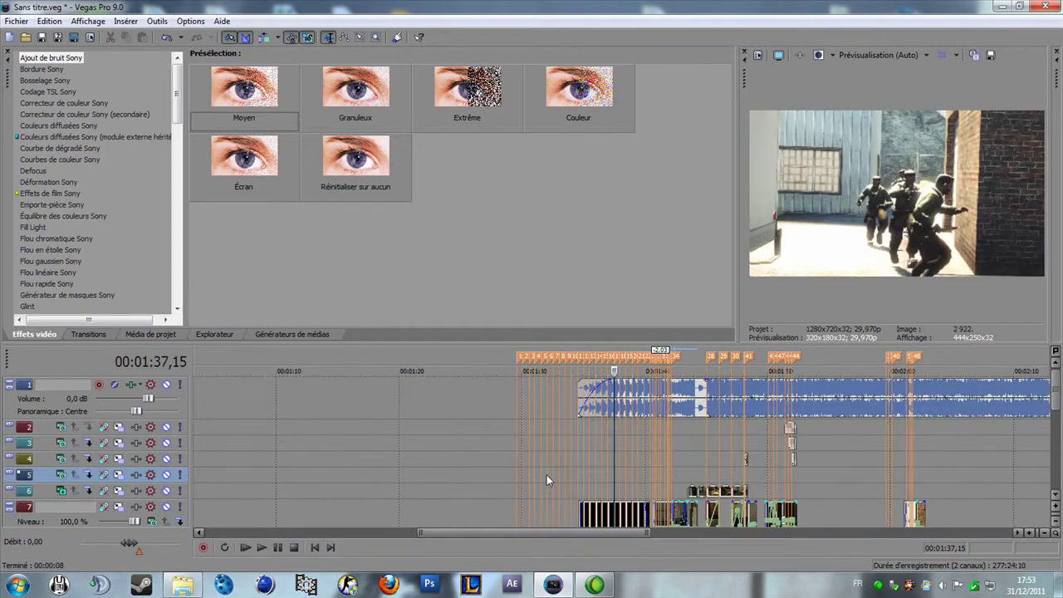
left_click(894, 471)
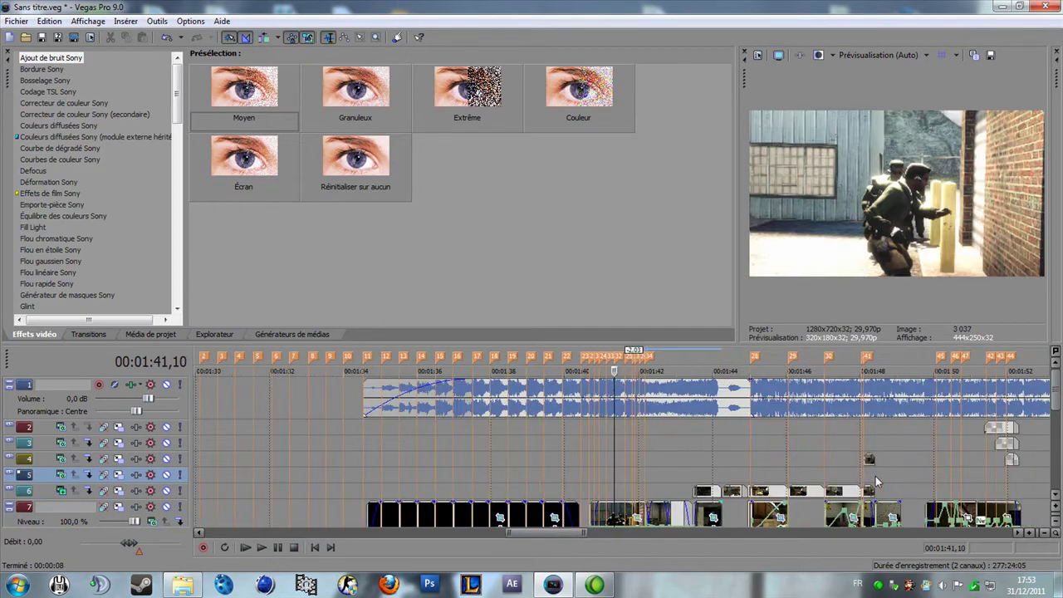
left_click(696, 463)
scroll(689, 467, "up", 1)
scroll(655, 469, "up", 1)
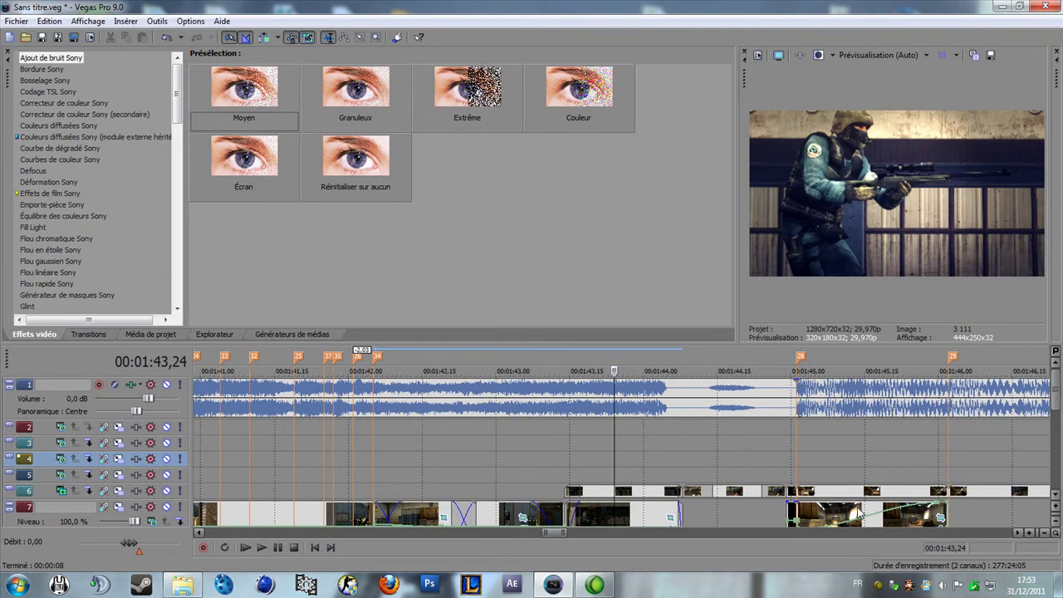
left_click(855, 510)
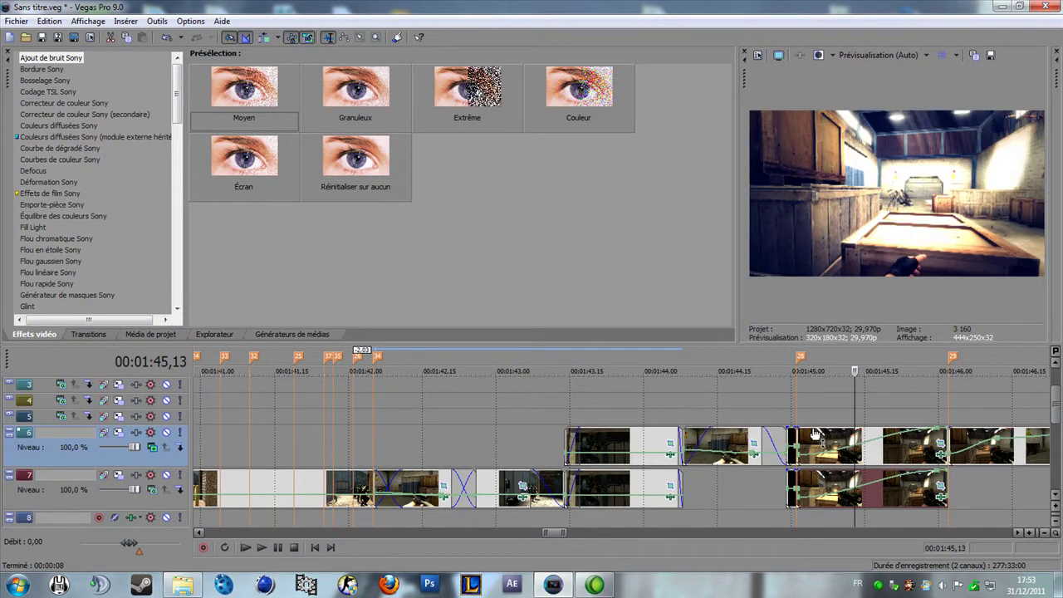
scroll(815, 440, "down", 1)
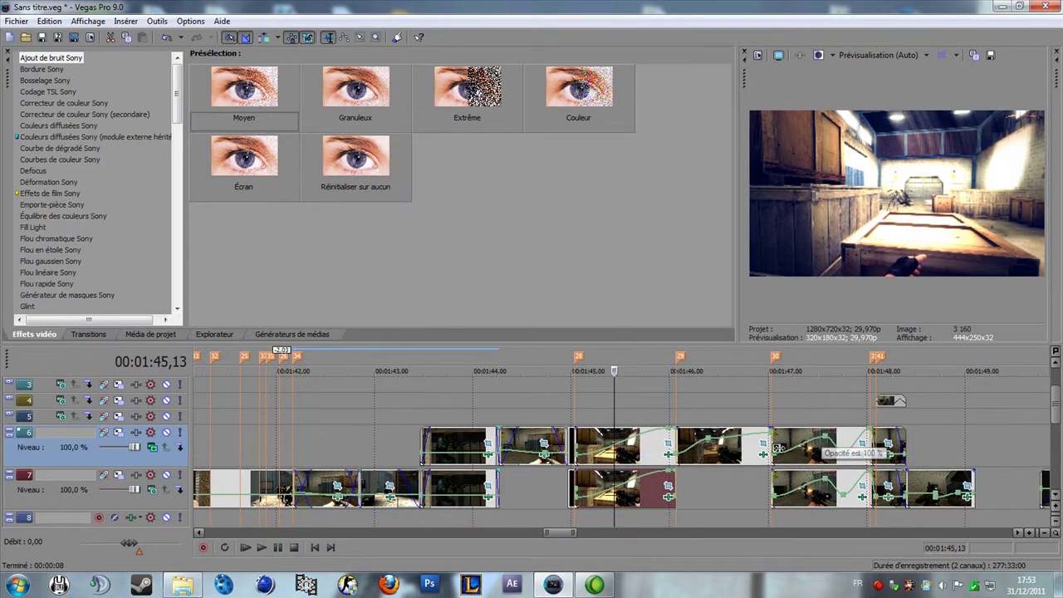
scroll(621, 454, "down", 1)
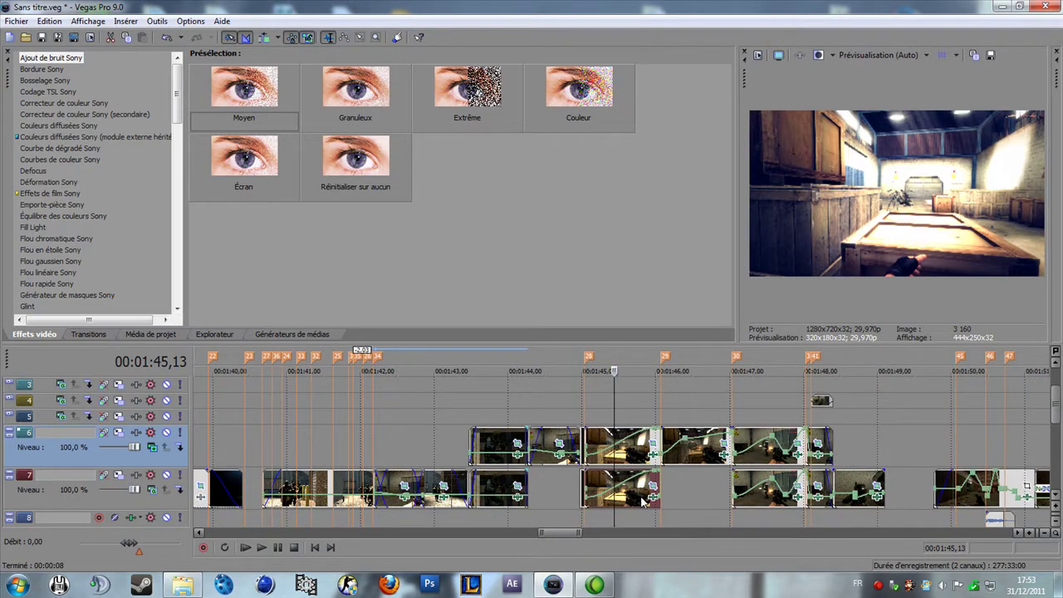
scroll(644, 497, "down", 2)
Turn off Magic Bullet Looks and Correcteur de couleur Sony for the slight_awp0000 clip on track 7 near 2:10.
left_click_drag(628, 503, 869, 513)
left_click(883, 497)
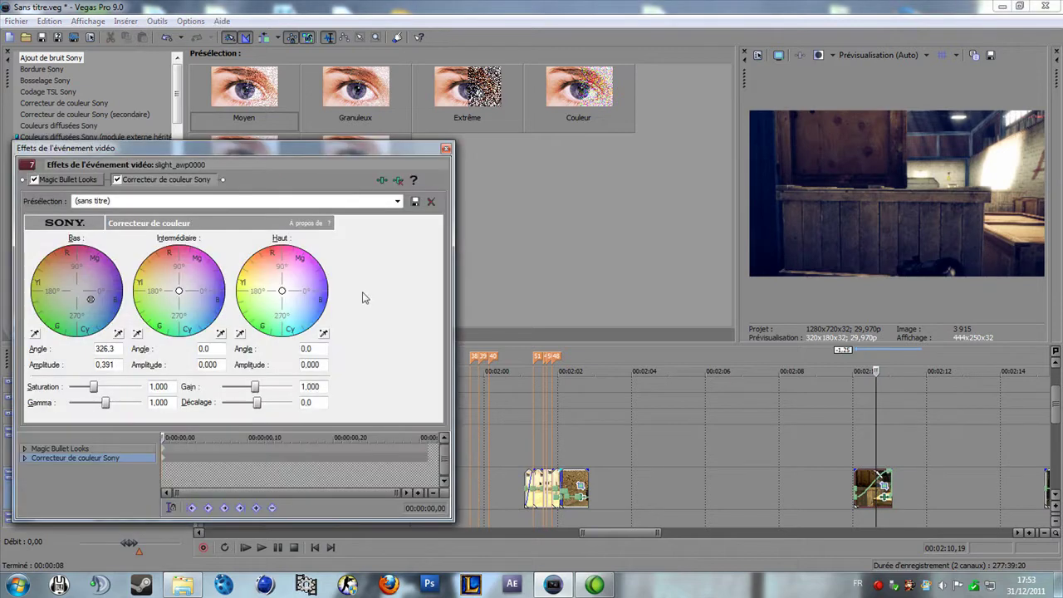
left_click(446, 148)
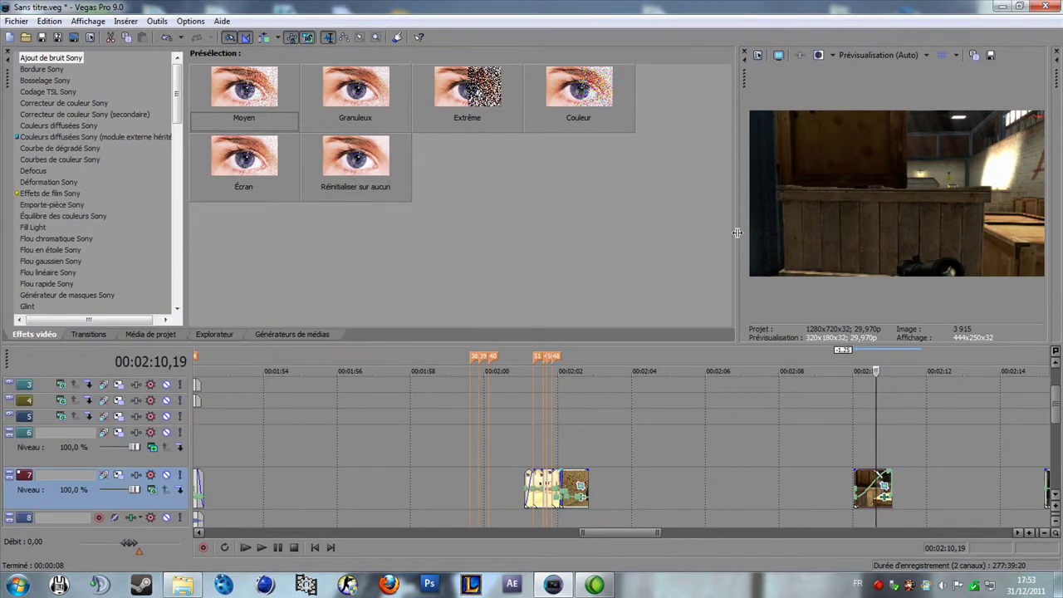
Enlarge the video preview and duplicate the slight_awp0000 clip from track 7 directly above onto track 6.
left_click_drag(739, 232, 472, 230)
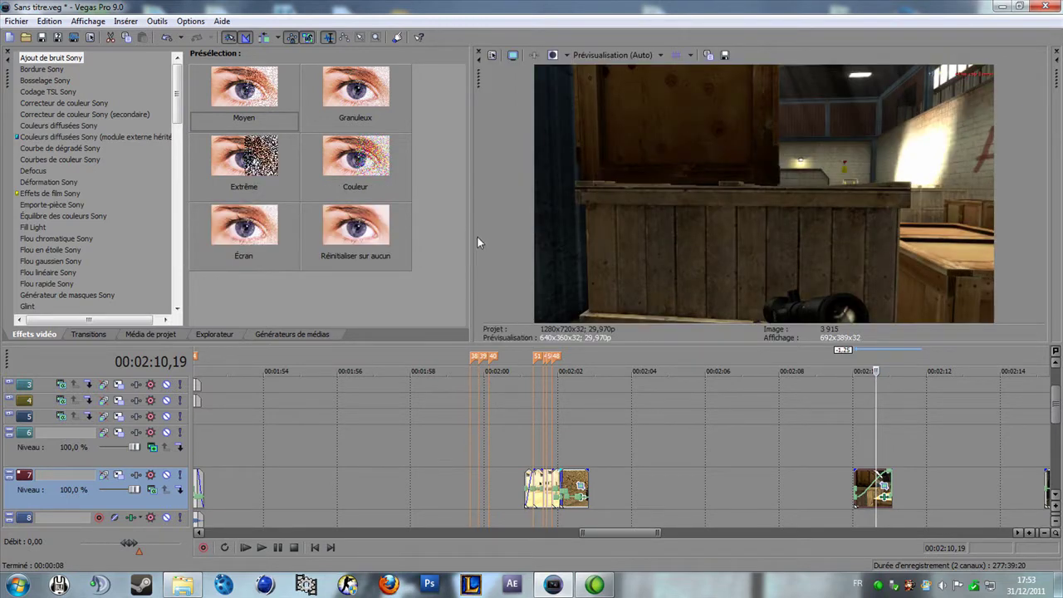
left_click(873, 502)
left_click_drag(873, 502, 874, 448)
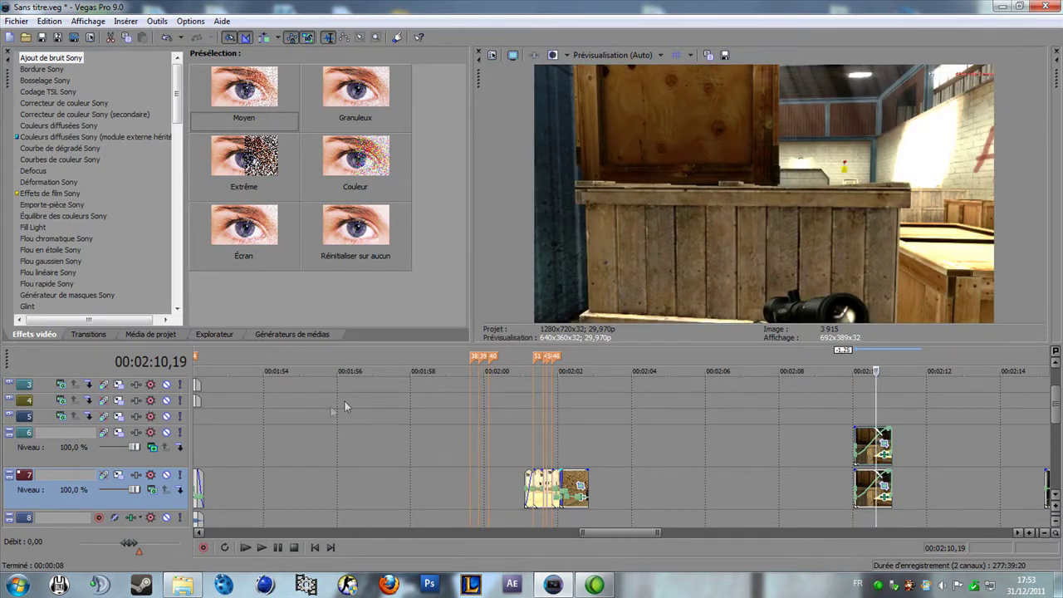
Set the compositing mode of track 6 to Superposer.
left_click(151, 447)
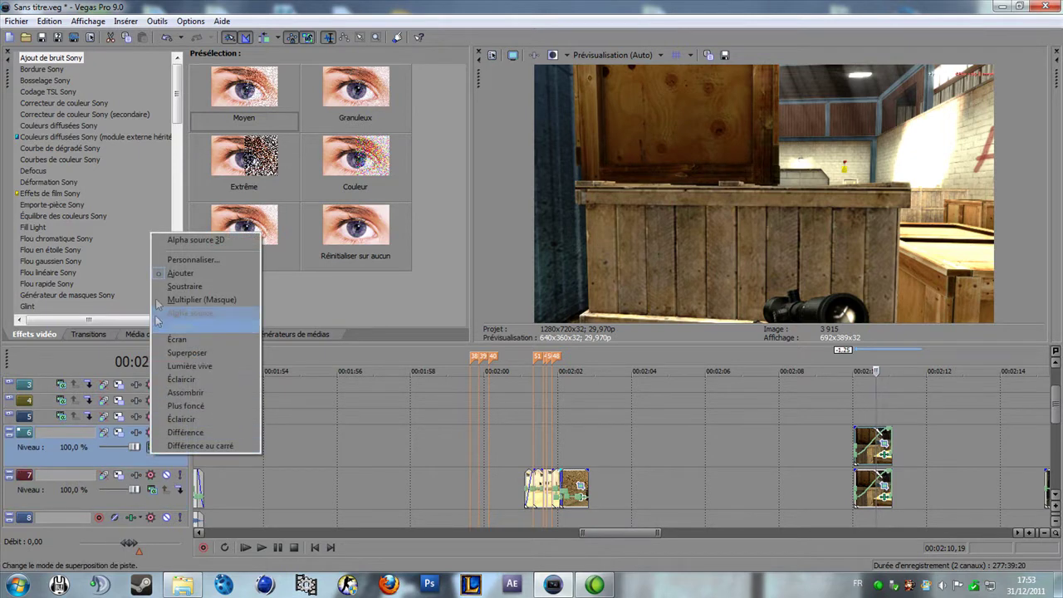
left_click(196, 352)
left_click(88, 334)
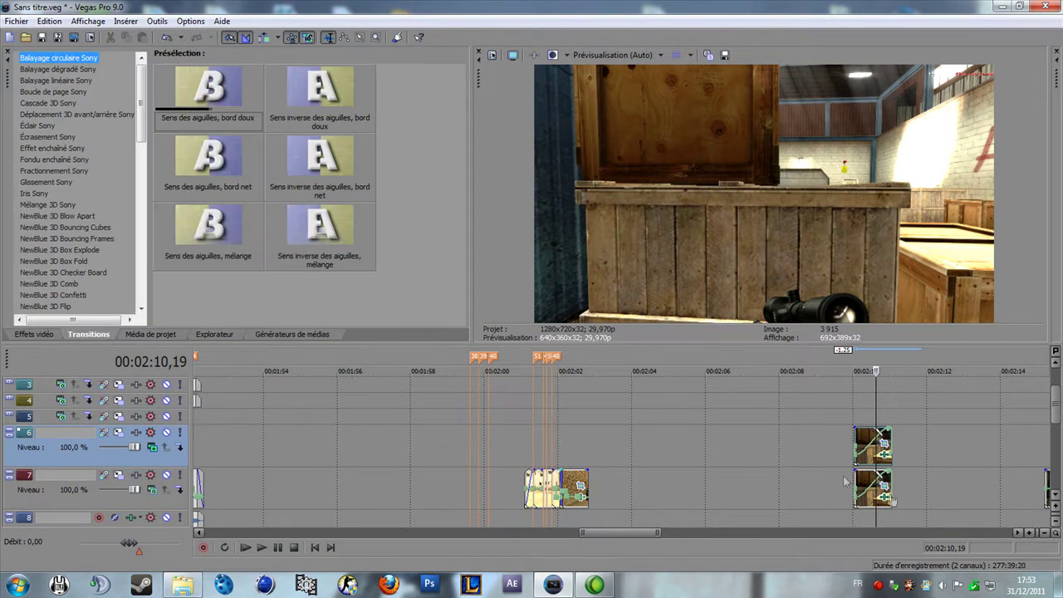
Enable Magic Bullet Looks on the track 7 copy of the slight_awp0000 clip and open its look in LooksBuilder.
left_click(882, 476)
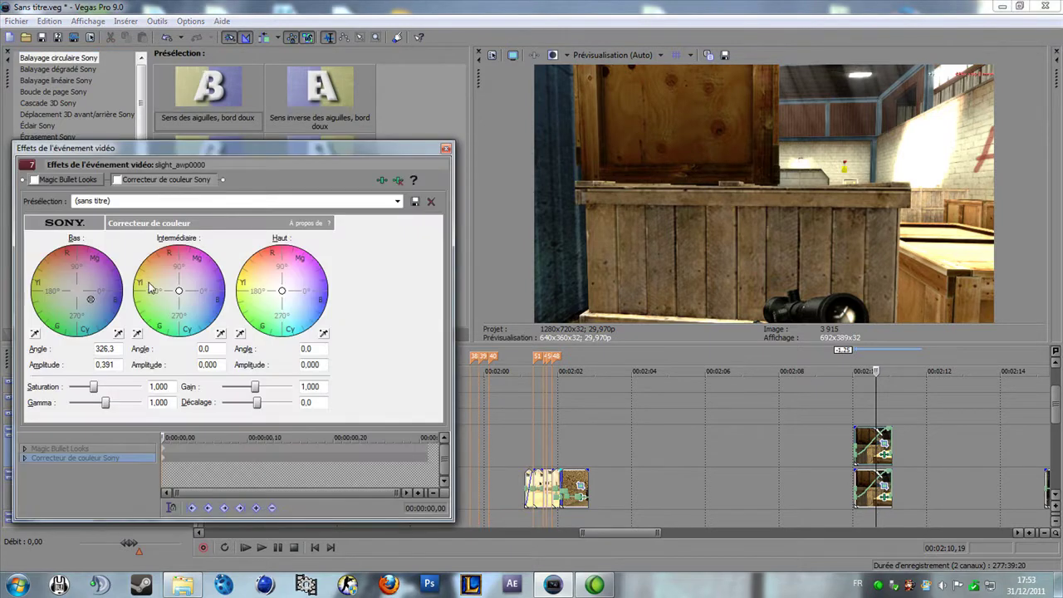
left_click(60, 183)
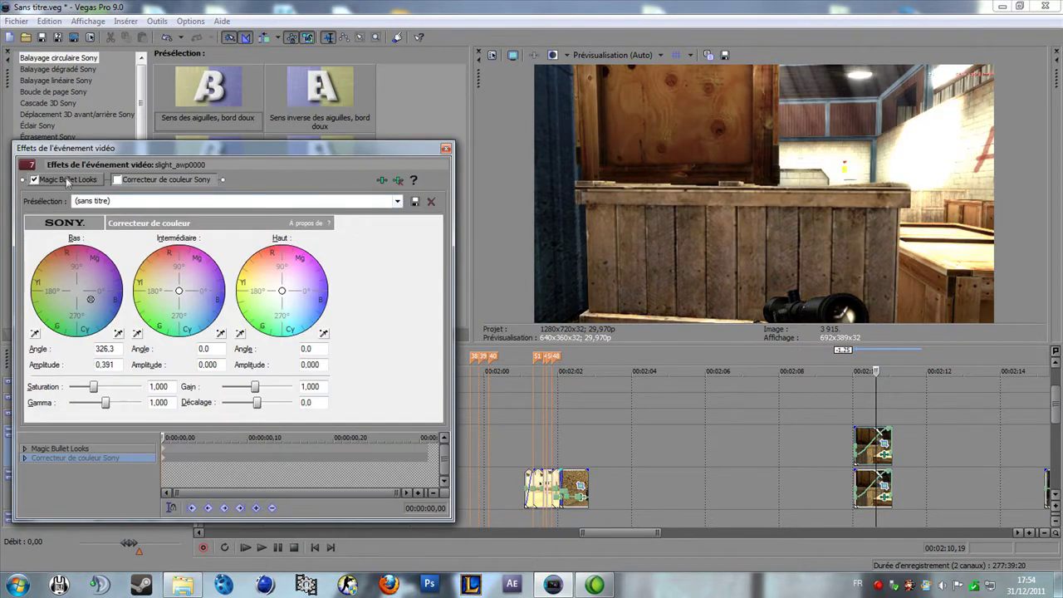
left_click(69, 181)
left_click(39, 239)
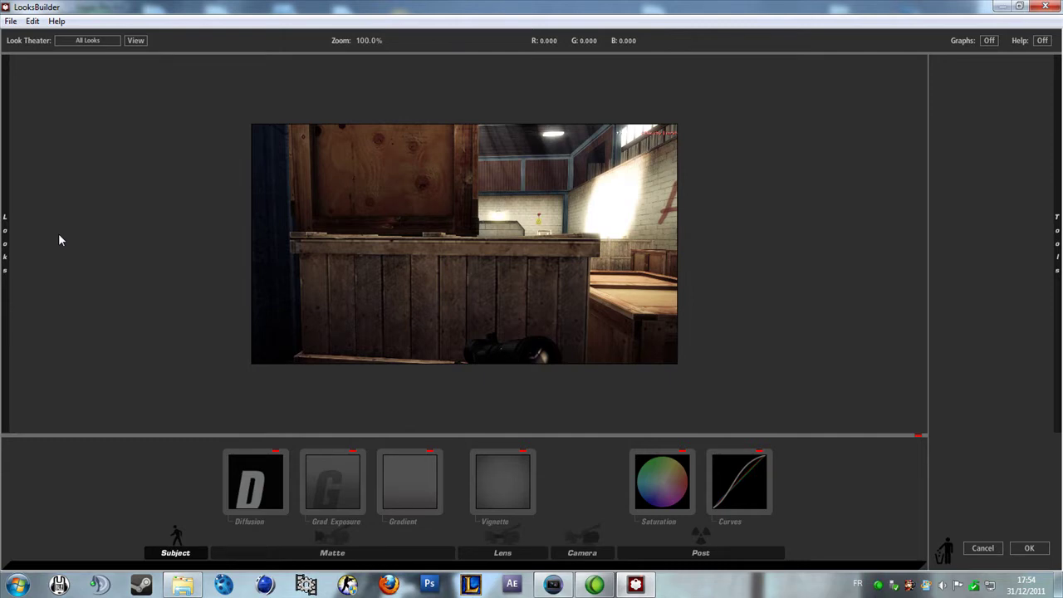
Examine the look's Diffusion, Grad Exposure and Gradient settings, toggling the effects to compare the image with and without them.
left_click(250, 466)
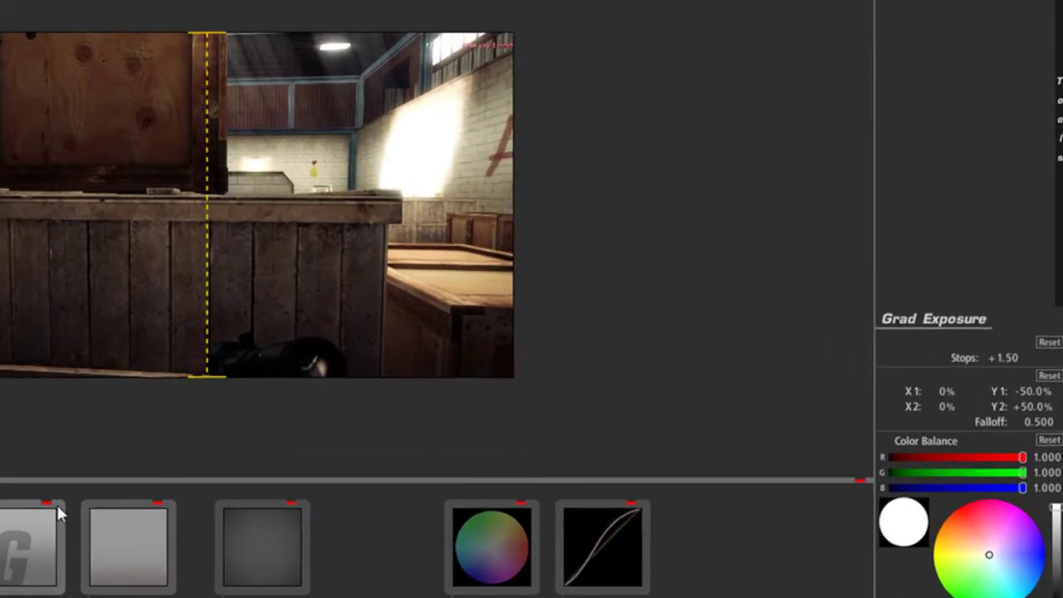
left_click(48, 503)
left_click(48, 502)
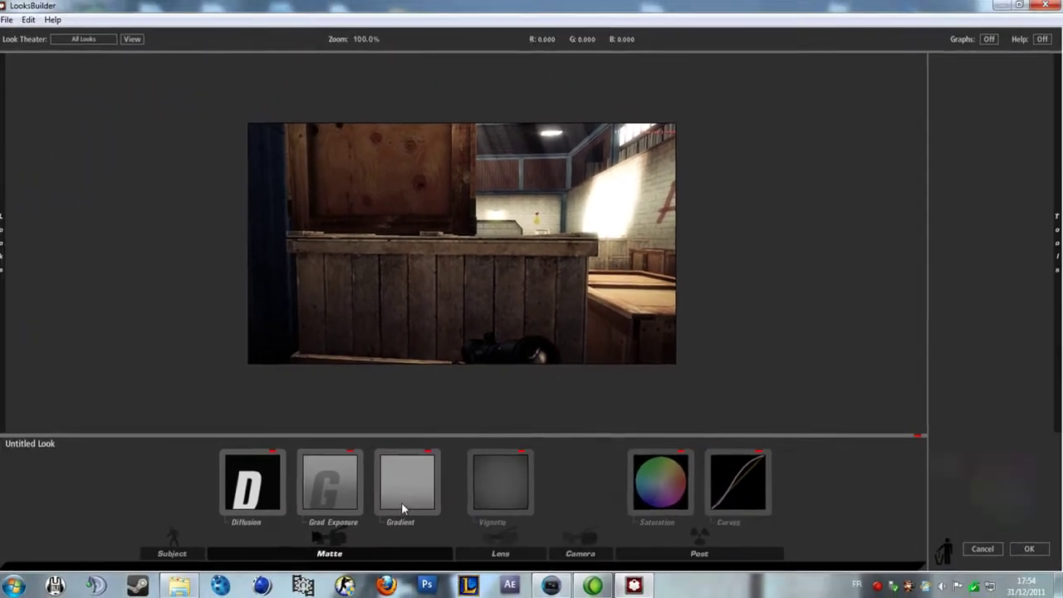
left_click(401, 505)
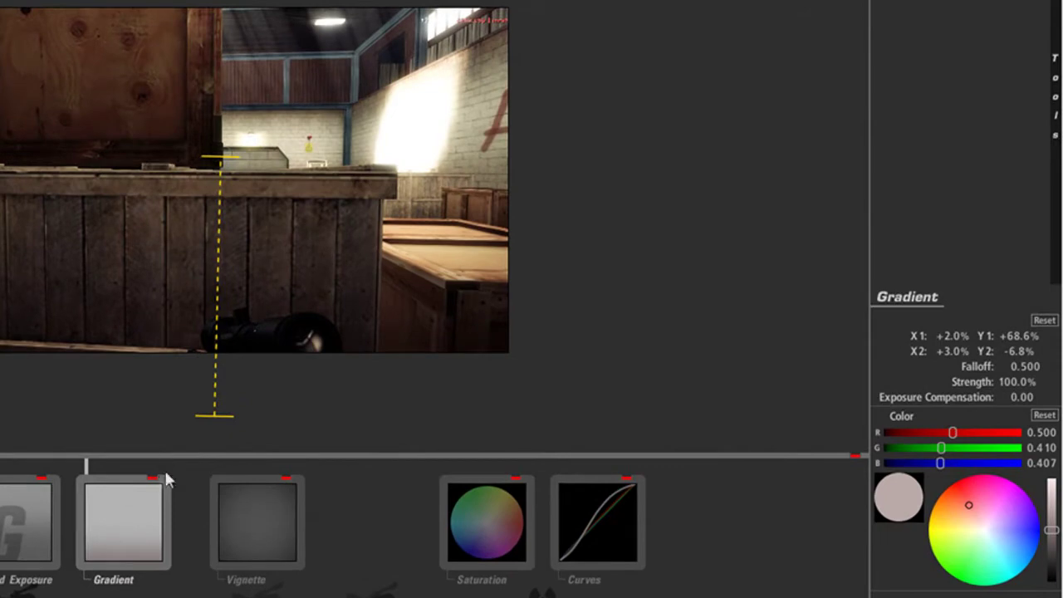
left_click(233, 474)
left_click(152, 478)
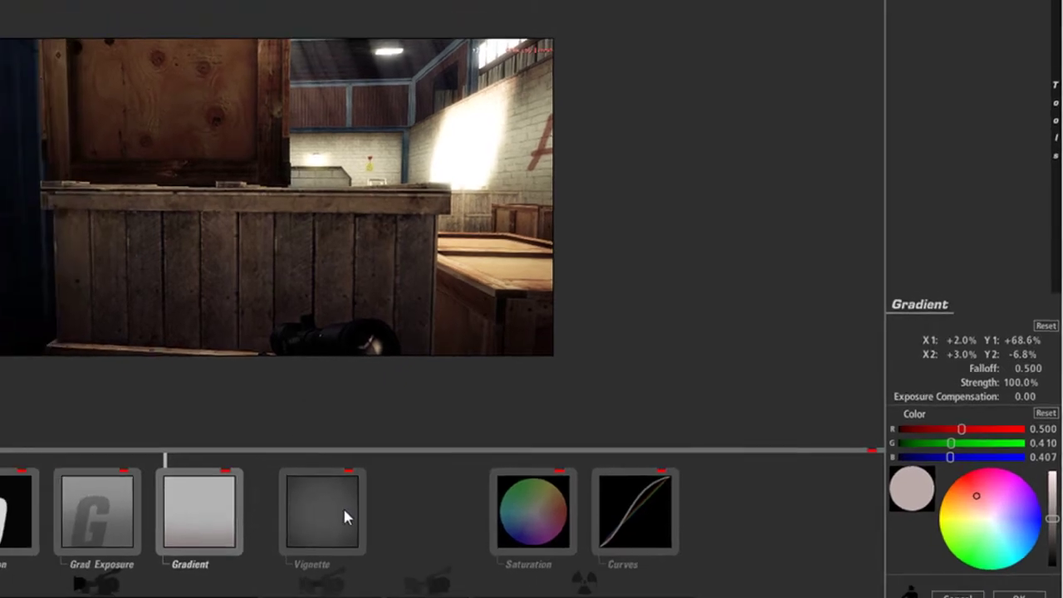
Shift the Vignette centre to about X +0.8%, Y +3.9% and enlarge its radius to about 1.465.
left_click(281, 523)
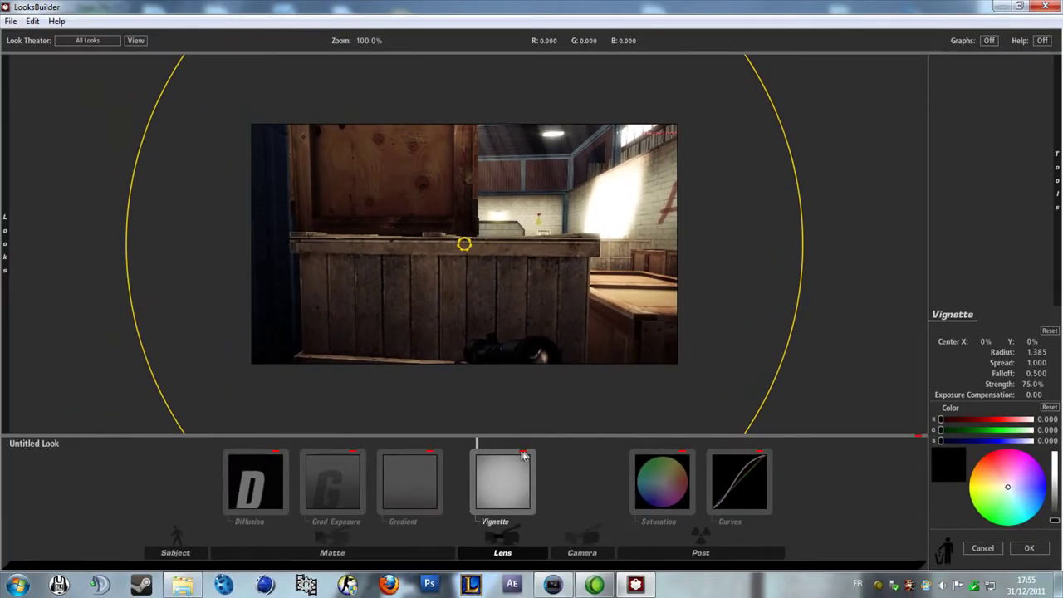
mouse_move(496, 291)
left_mouse_down()
mouse_move(503, 221)
mouse_move(500, 299)
left_mouse_up()
left_click_drag(802, 293, 821, 290)
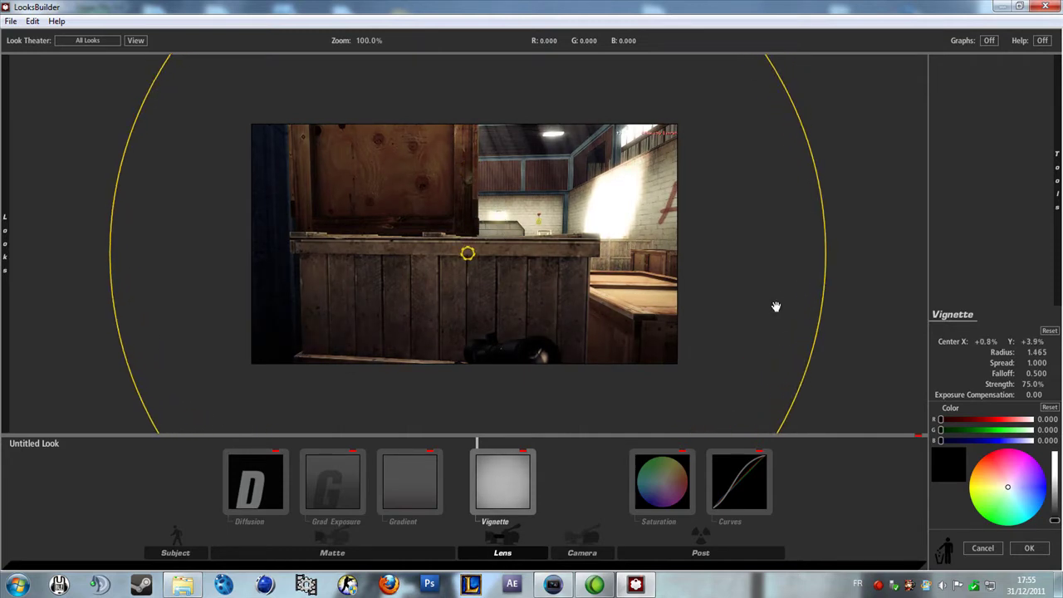
Set the look's Saturation effect to 75%.
left_click(687, 473)
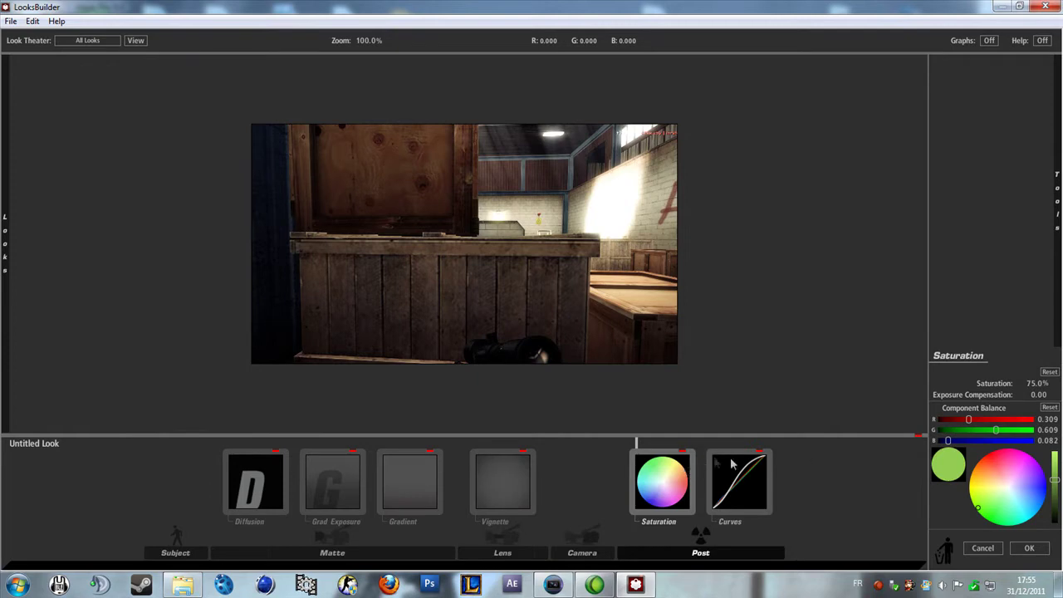
left_click_drag(1030, 380, 1046, 379)
double_click(1034, 383)
type("75")
key("Return")
Examine the look's Curves effect across the RGB, Red, Green and Blue channels, toggling it to compare, and accept the look.
left_click(747, 467)
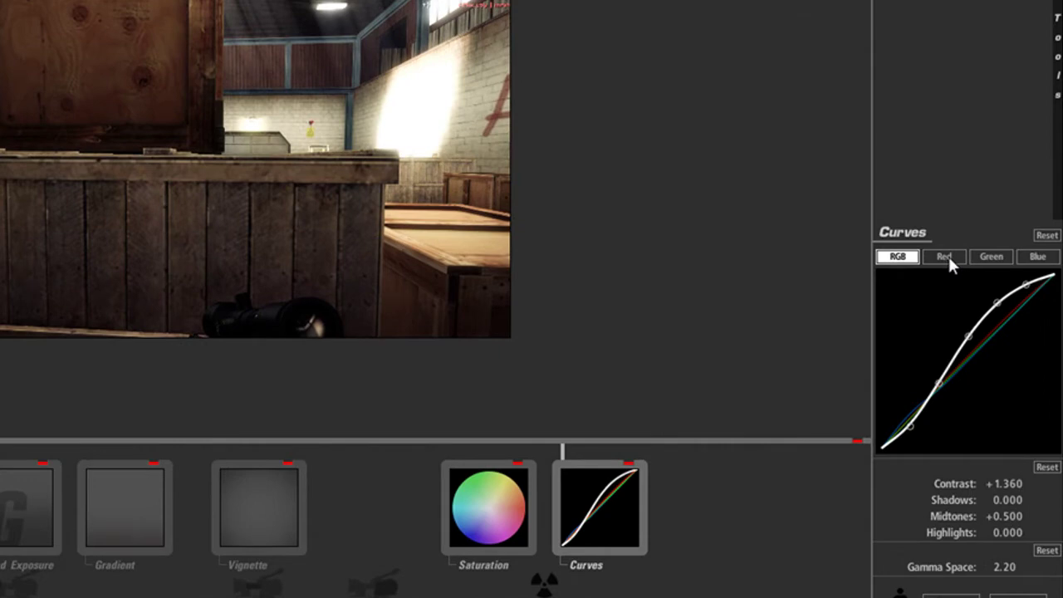
left_click(633, 466)
left_click(634, 465)
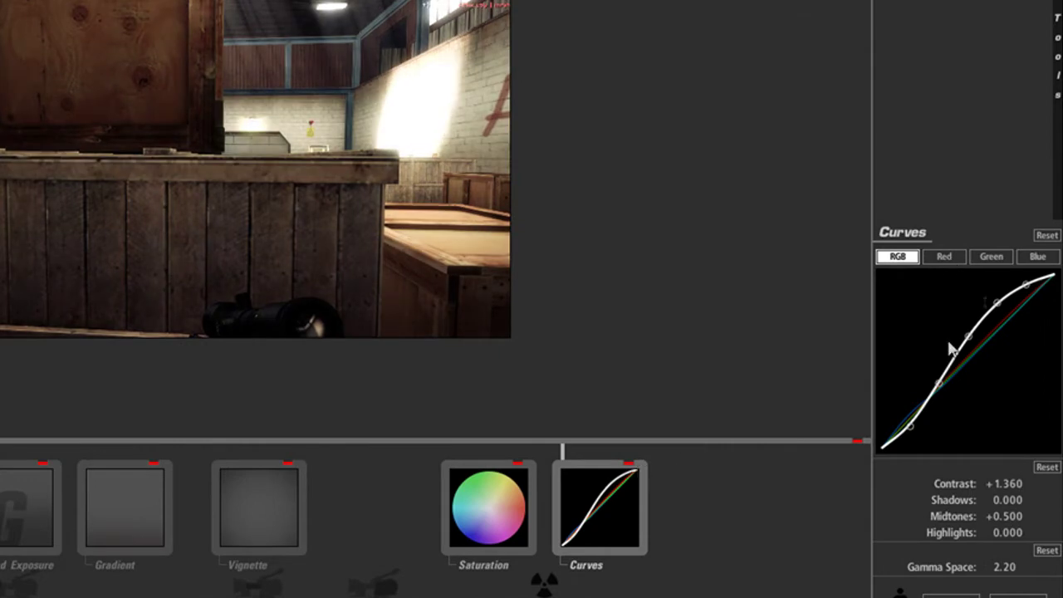
left_click(948, 255)
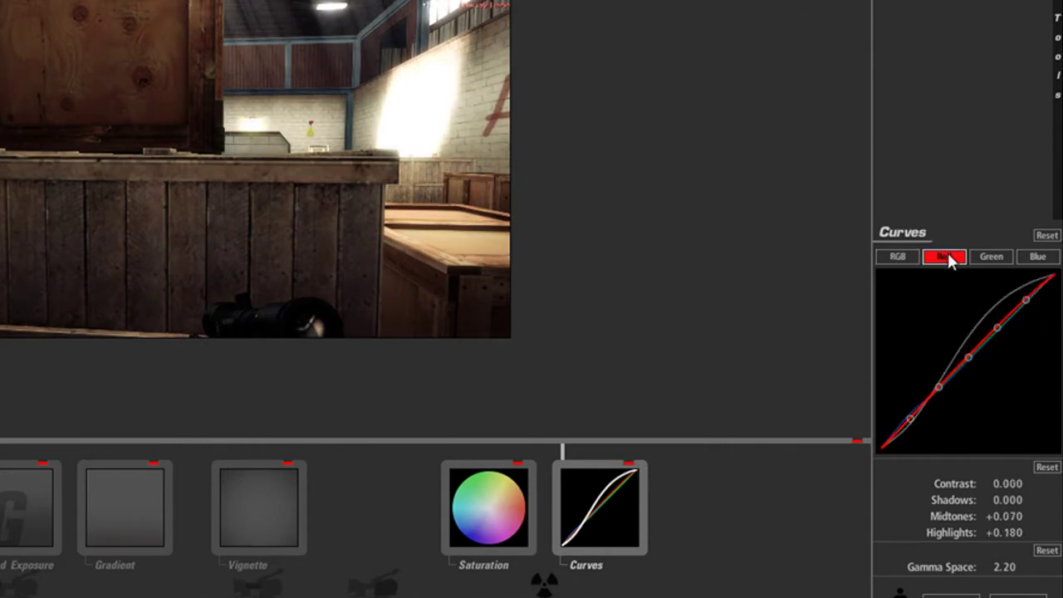
left_click(998, 258)
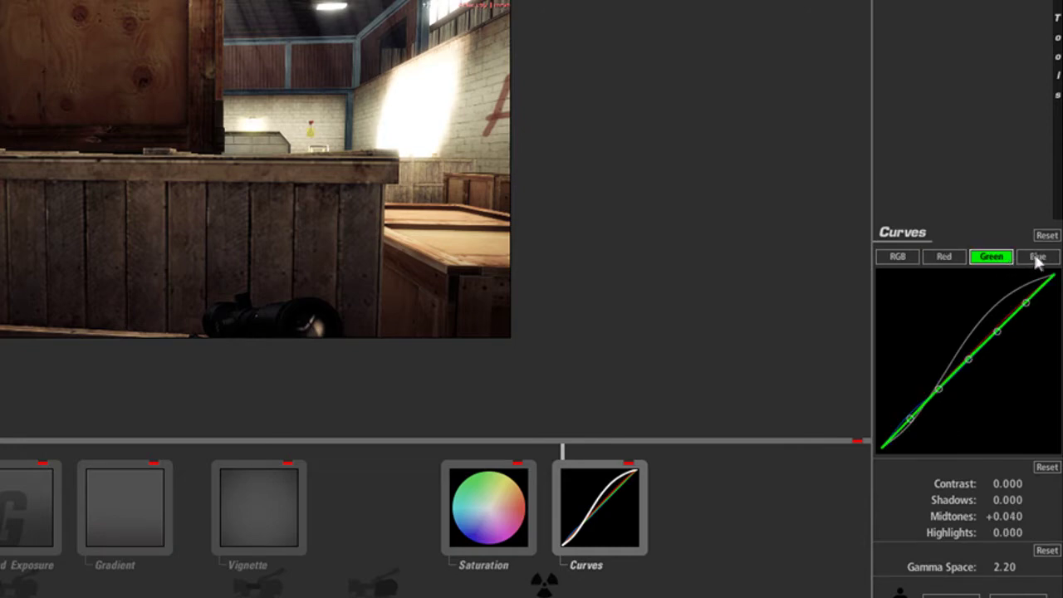
left_click(1039, 257)
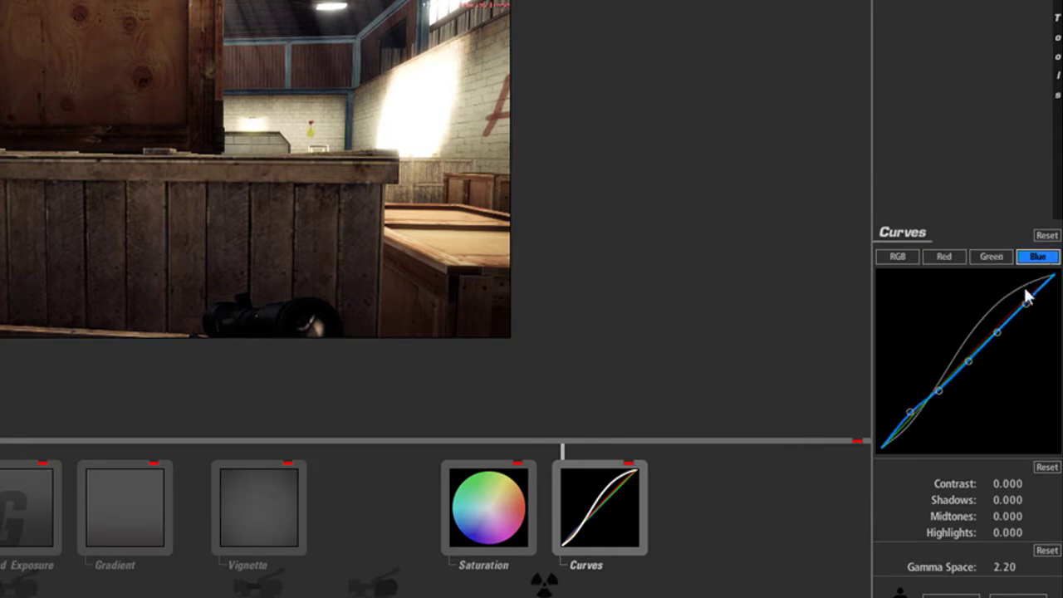
left_click(904, 257)
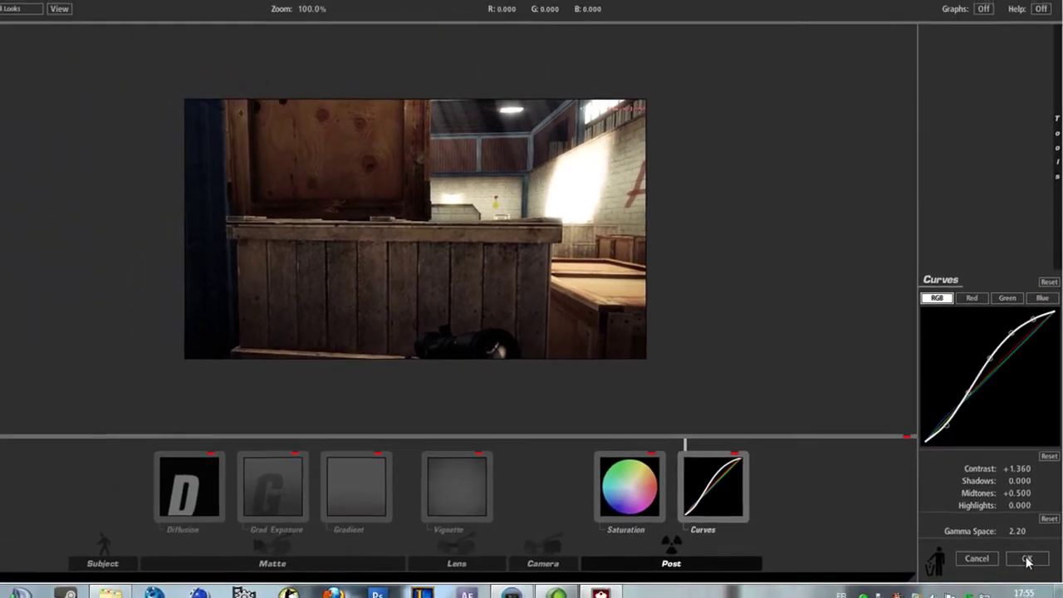
left_click(1024, 571)
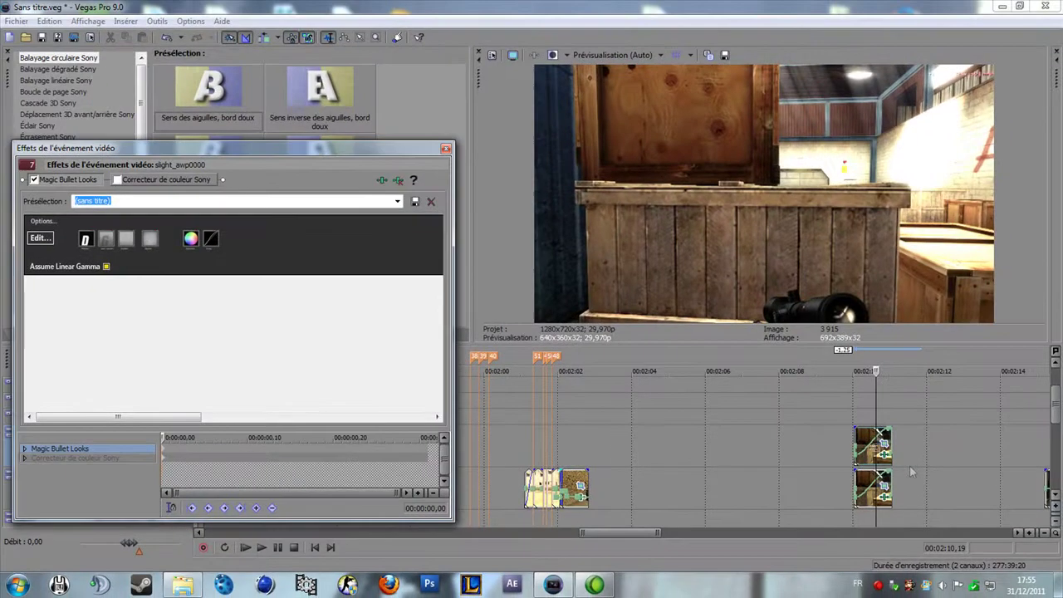
left_click(446, 148)
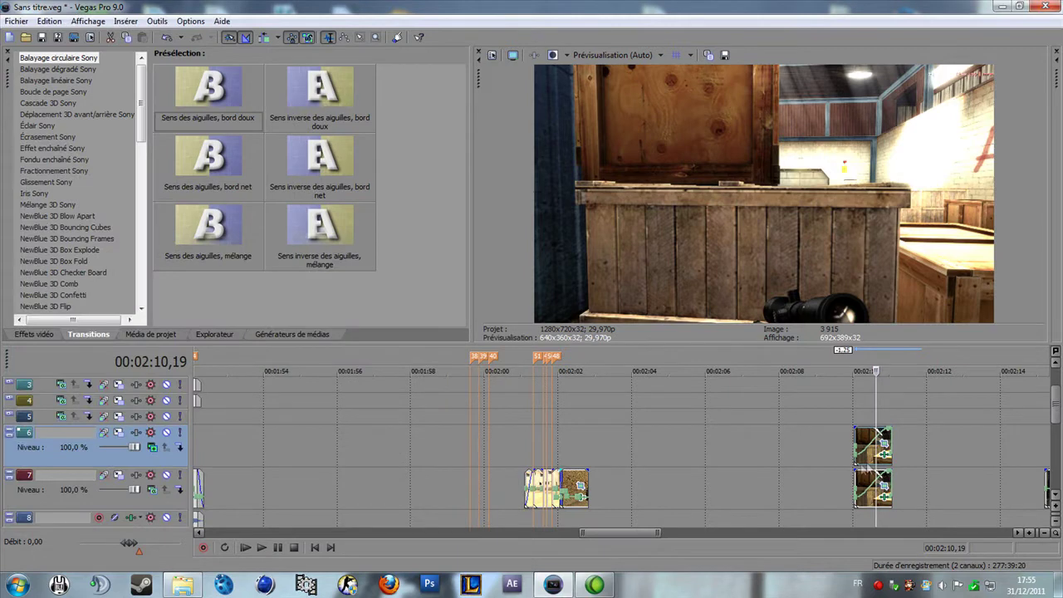
Enable Magic Bullet Looks on the track 6 copy of slight_awp0000 and remove its Sony Color Corrector.
left_click(884, 449)
left_click(34, 180)
left_click(48, 181)
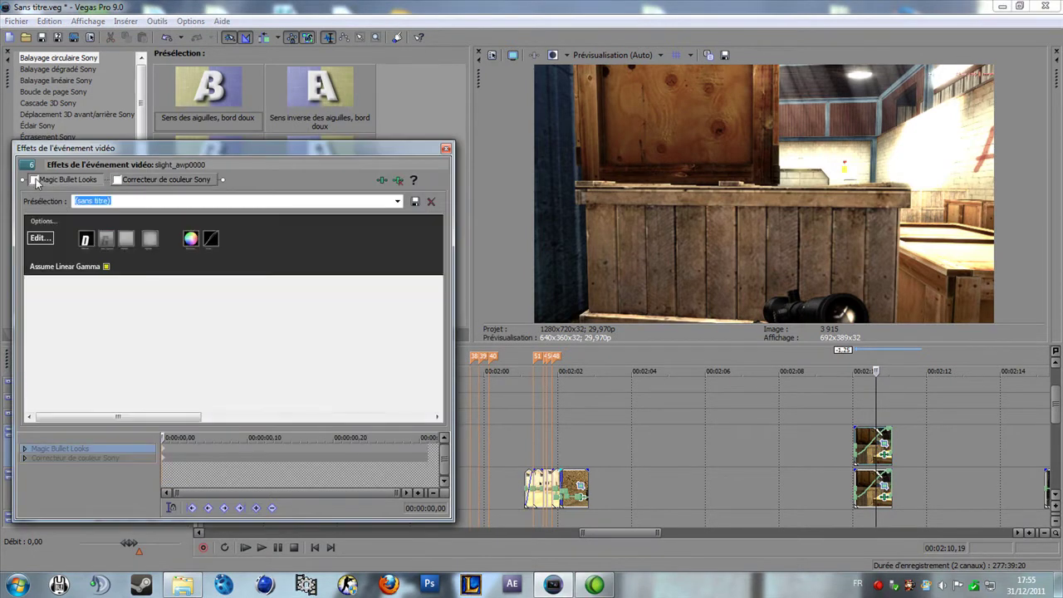
left_click(34, 180)
left_click(210, 182)
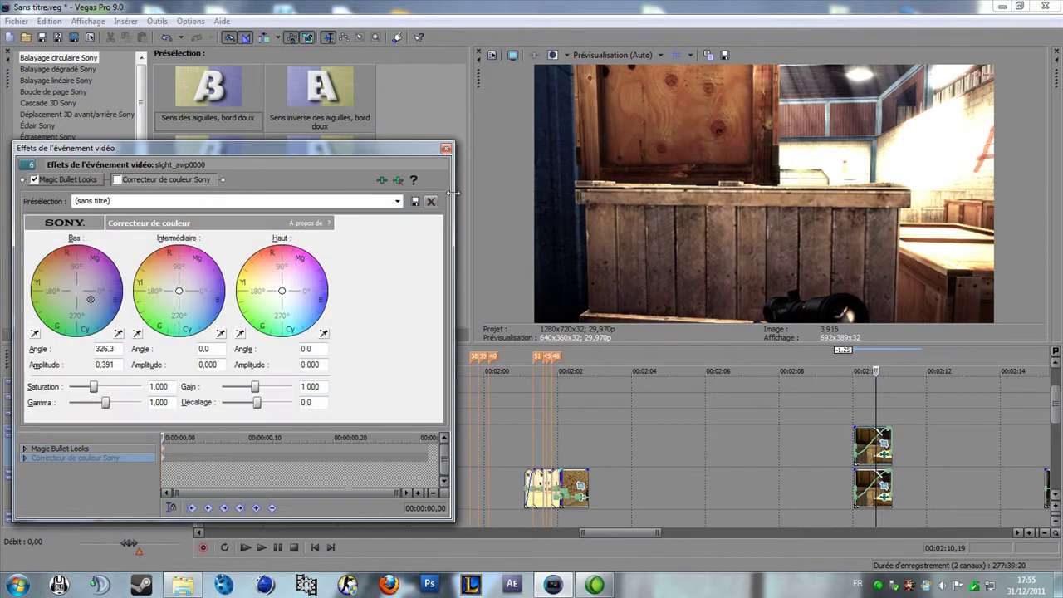
left_click(398, 181)
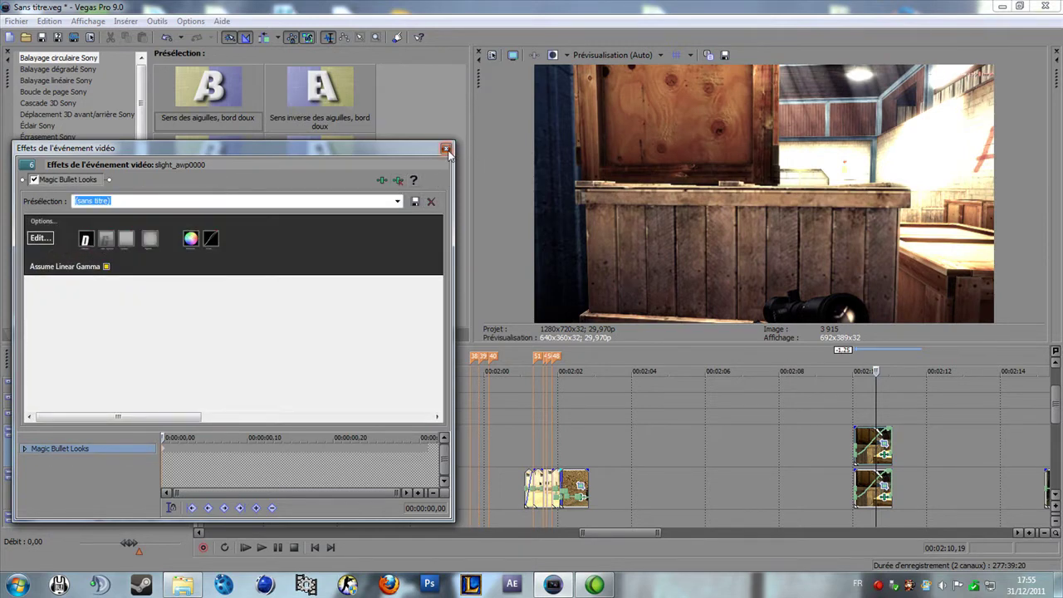
left_click(445, 150)
Examine the effect chain on the track 6 clip that starts at about 00:01:45.
scroll(314, 398, "down", 5)
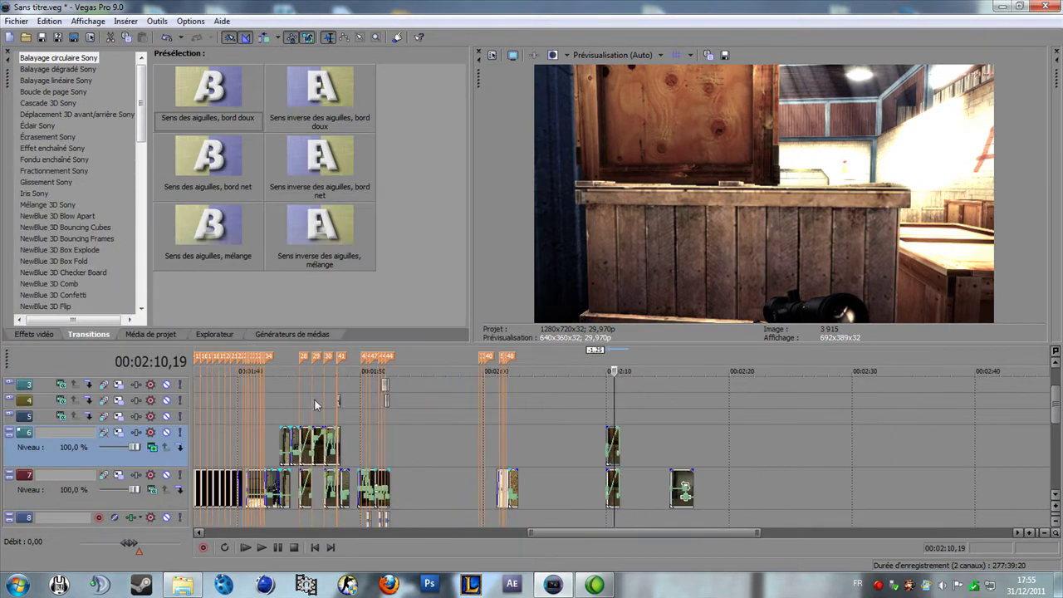
left_click(322, 488)
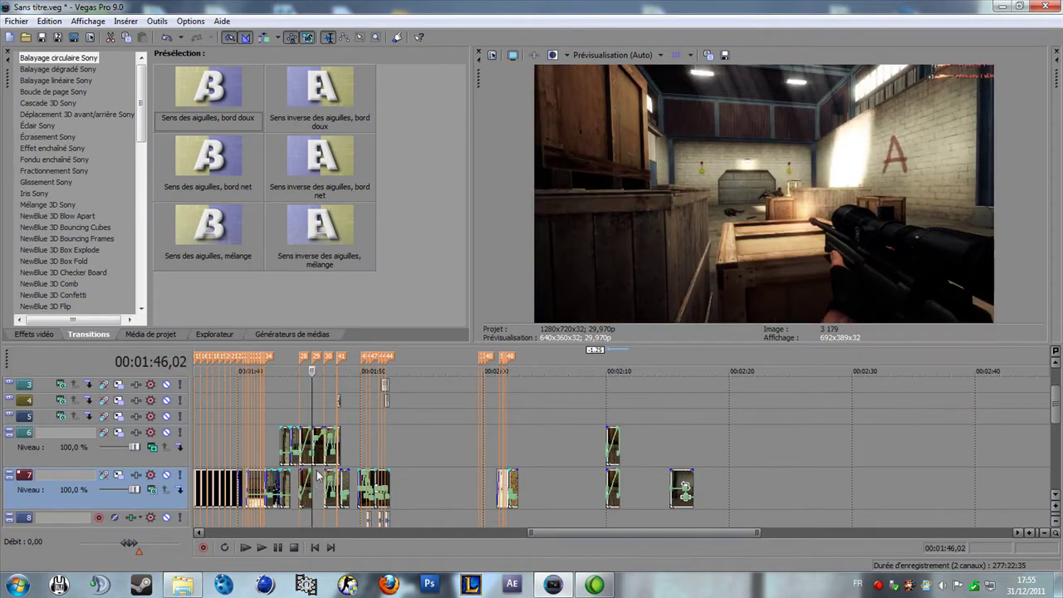
scroll(322, 488, "up", 5)
left_click(607, 455)
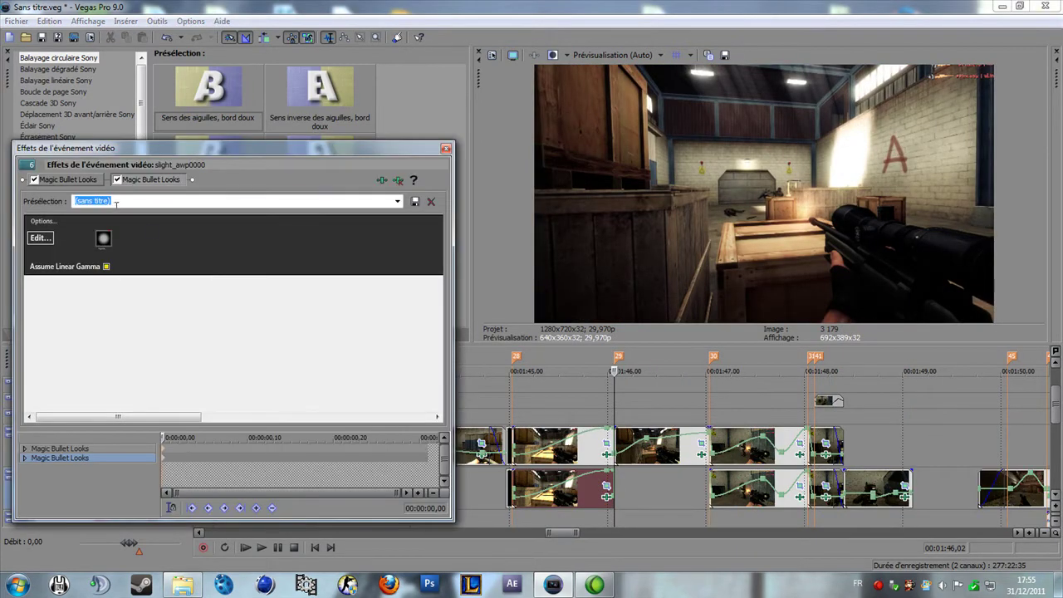
left_click(82, 181)
left_click(446, 147)
Return to the stacked slight_awp0000 clips at about 00:02:10 and select the track 6 copy.
scroll(888, 455, "down", 10)
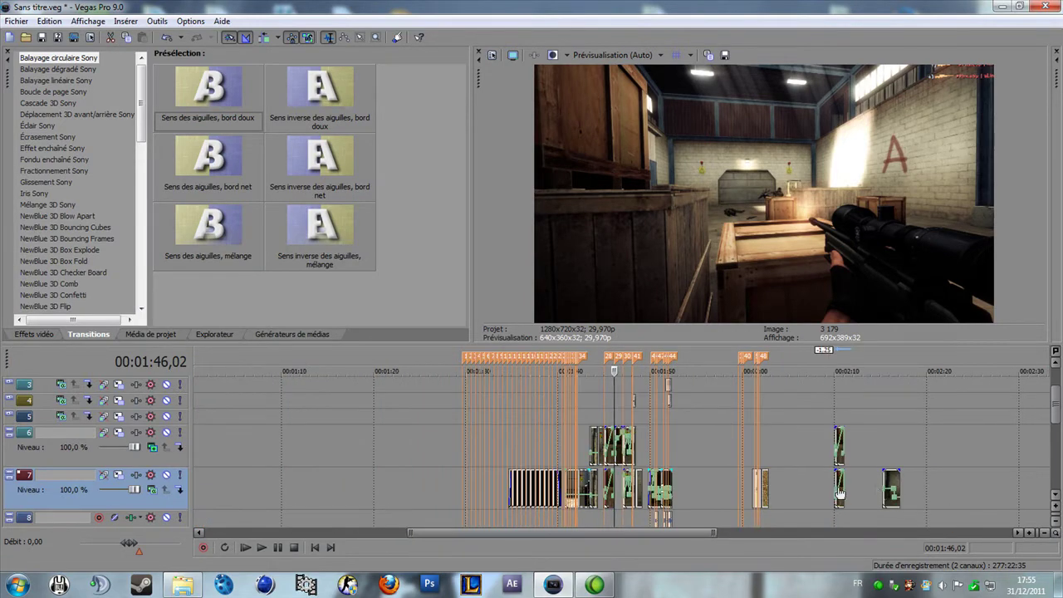
left_click(835, 495)
scroll(835, 495, "up", 8)
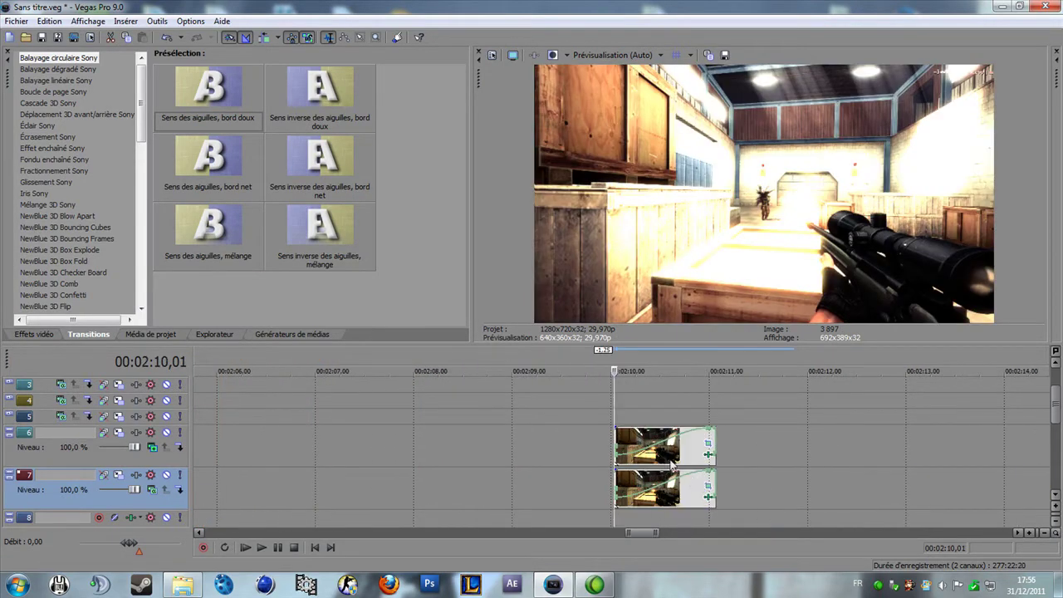
left_click(664, 456)
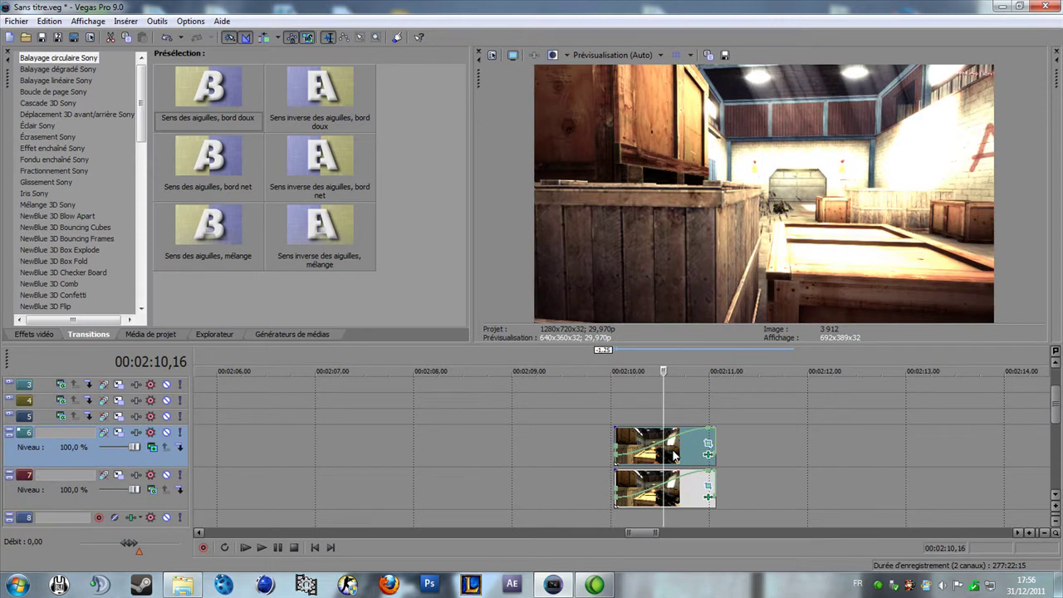
right_click(674, 455)
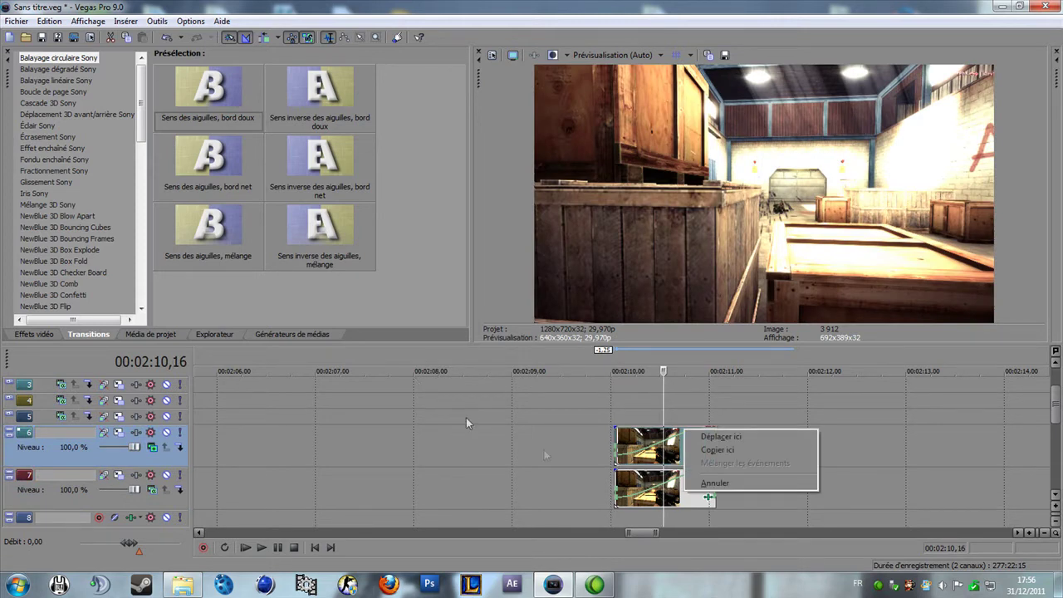
left_click(721, 436)
Find the custom vignette preset of Magic Bullet Looks in the video effects and apply it to the track 6 clip.
left_click(48, 273)
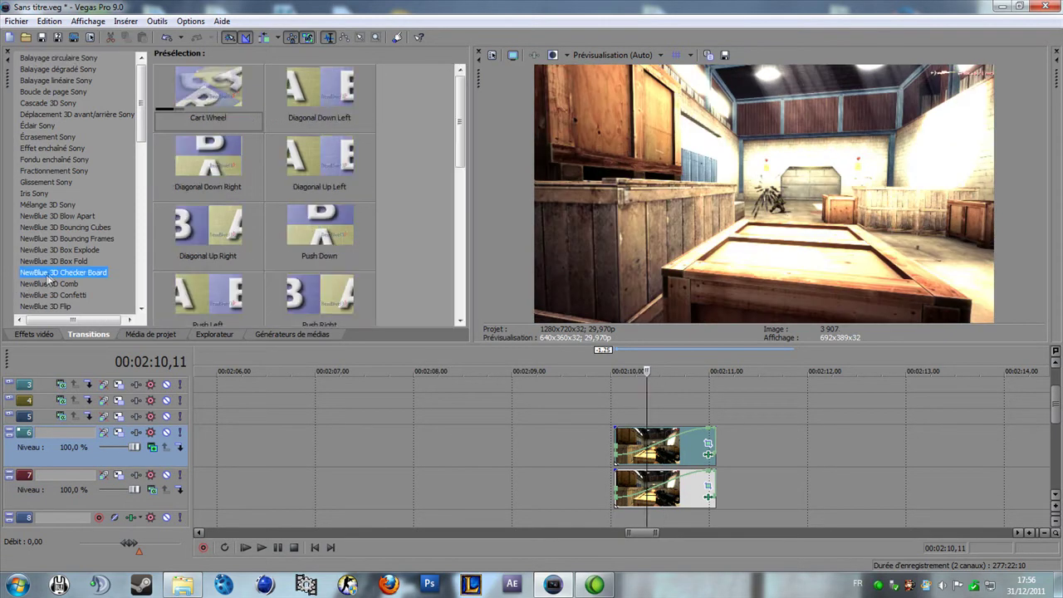
scroll(49, 272, "down", 5)
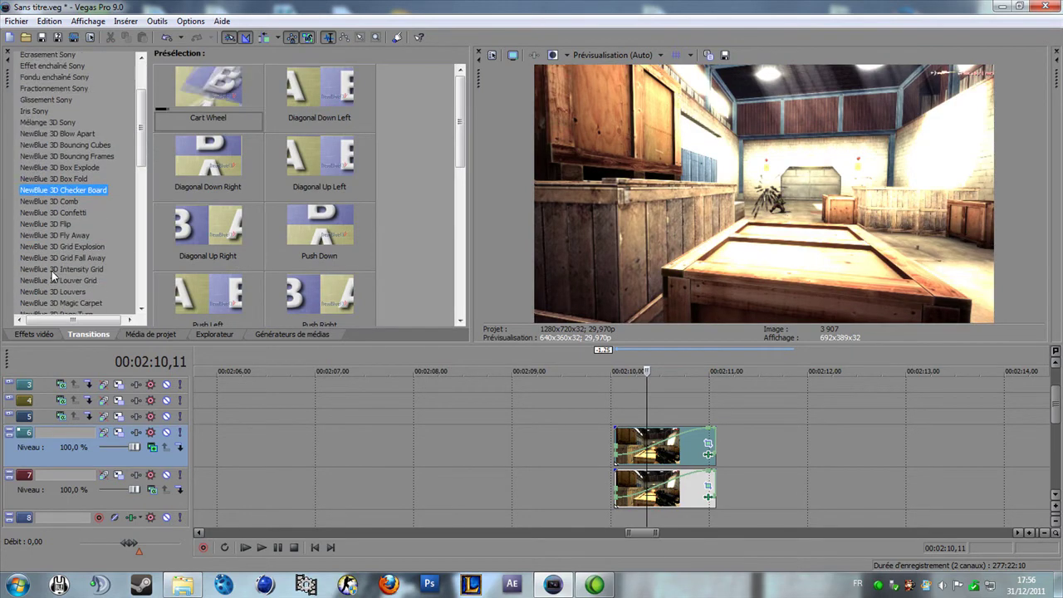
key("Home")
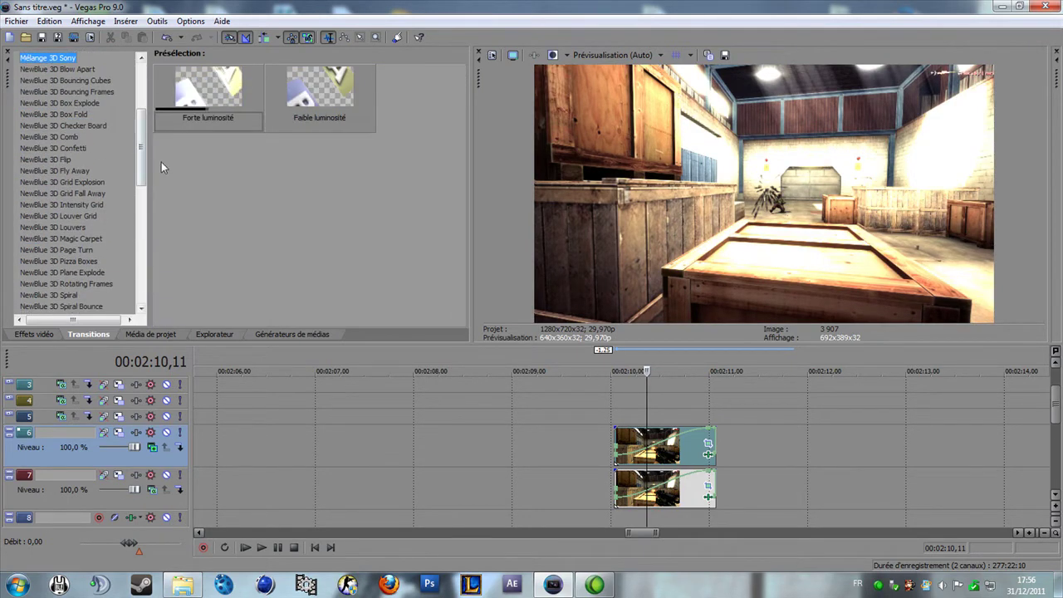
left_click(34, 334)
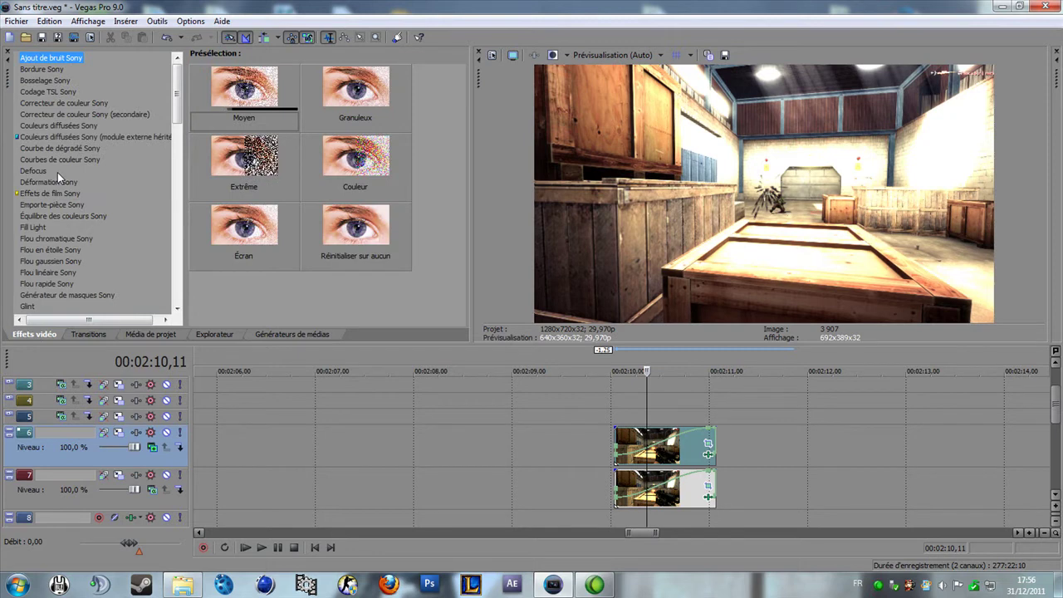
left_click(40, 173)
key("m")
left_click_drag(465, 93, 476, 314)
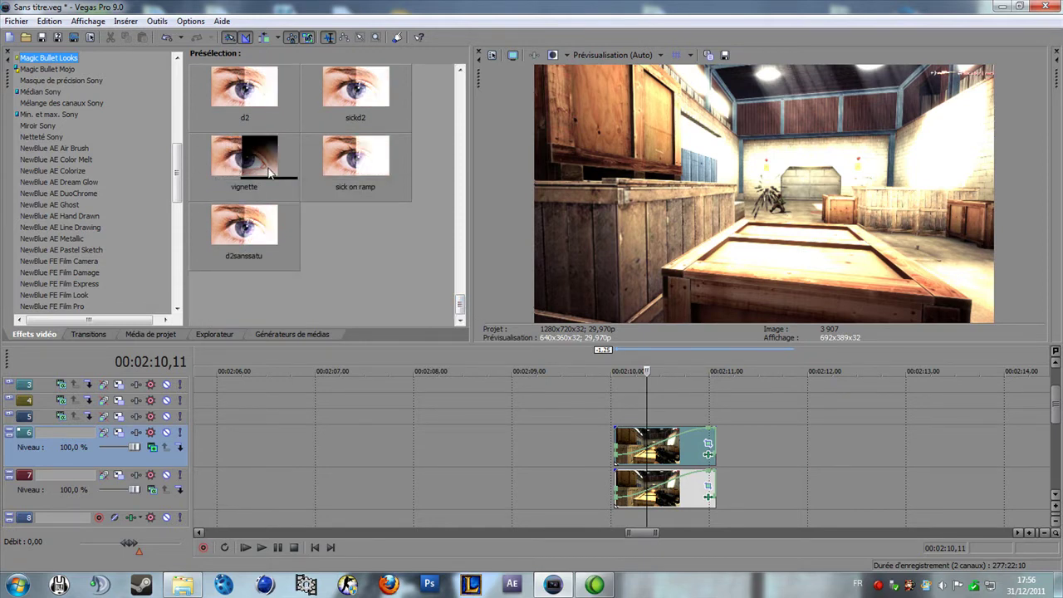
left_click_drag(266, 170, 668, 449)
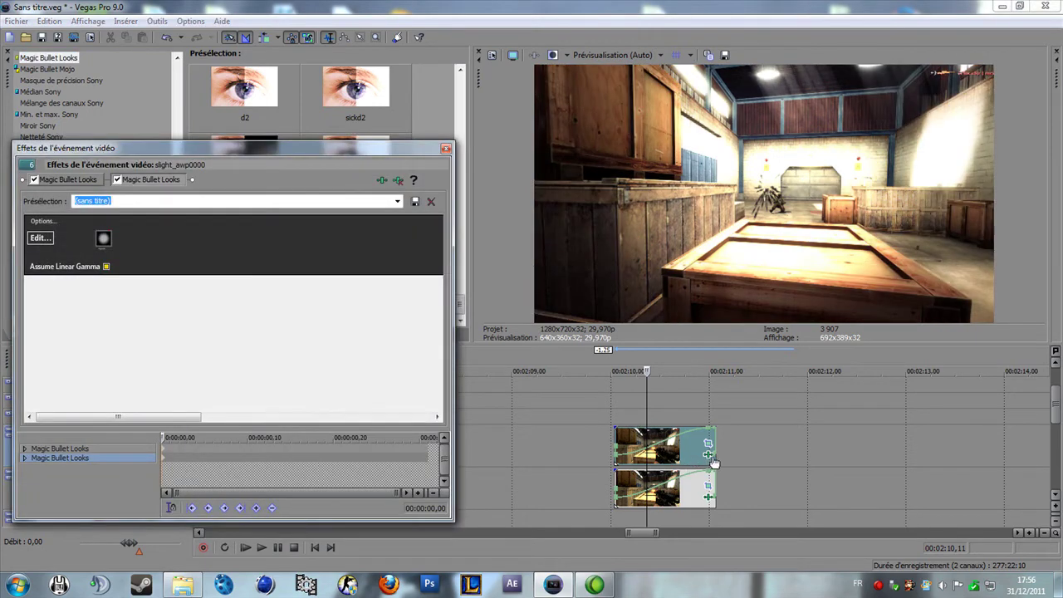
Inspect the added look's Vignette settings in LooksBuilder, accept the look and preview the clip at about 00:02:10,20.
left_click(40, 238)
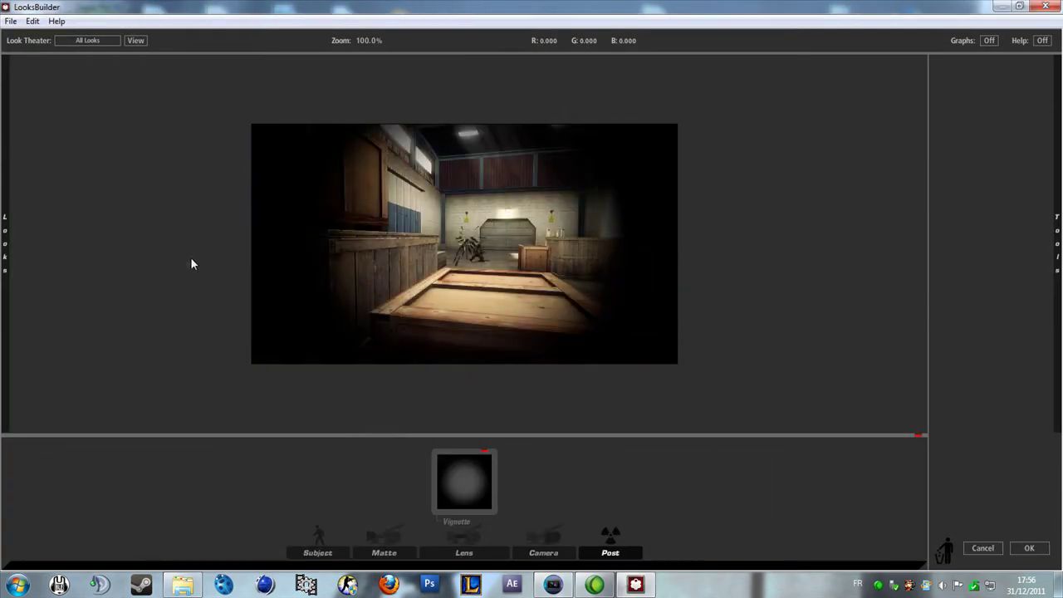
left_click(457, 473)
left_click_drag(603, 340, 600, 335)
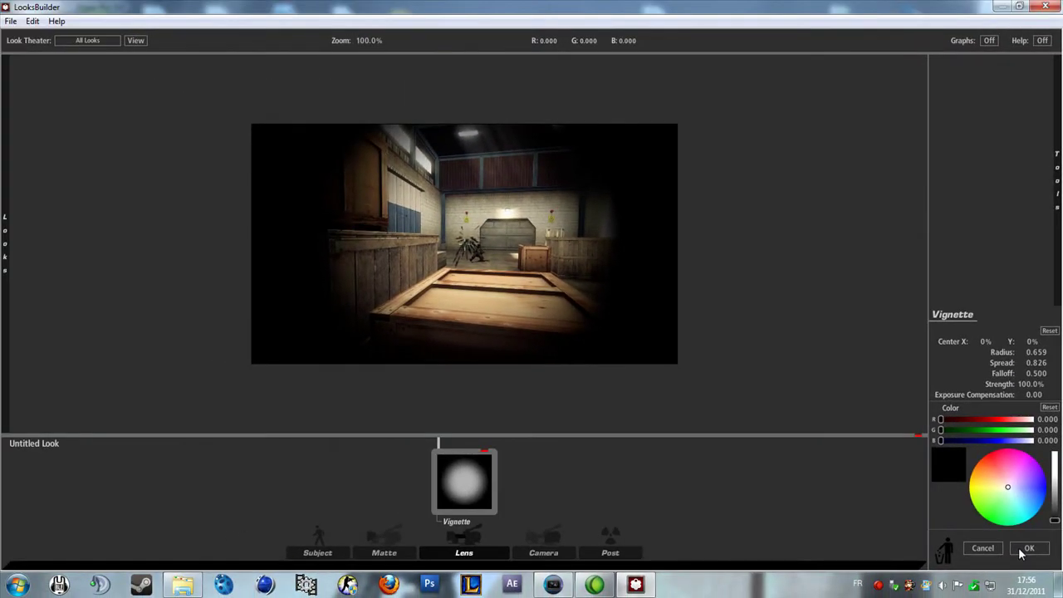
left_click(1021, 549)
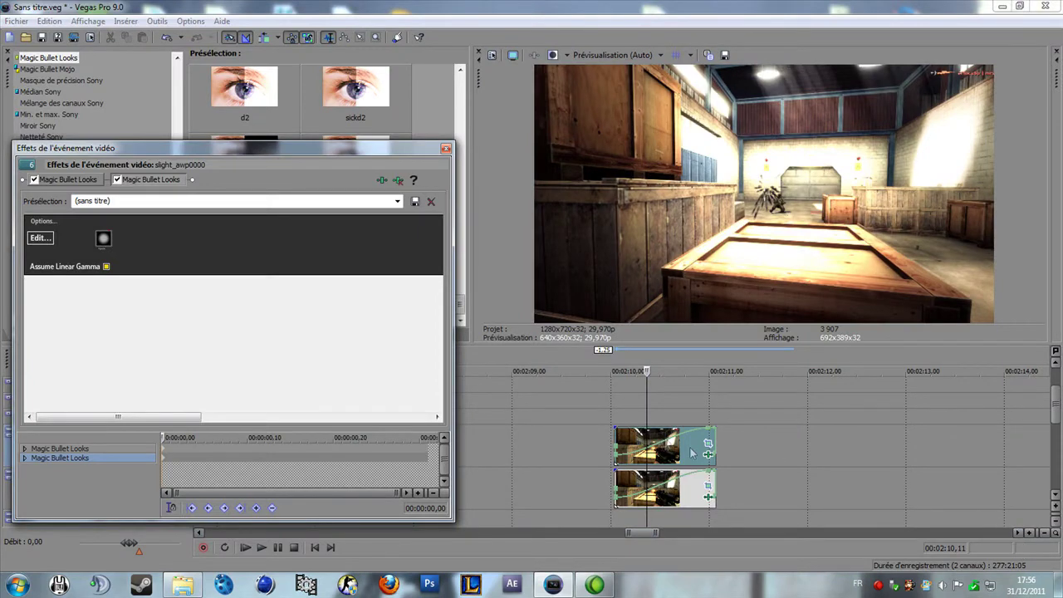
left_click(676, 417)
left_click(445, 149)
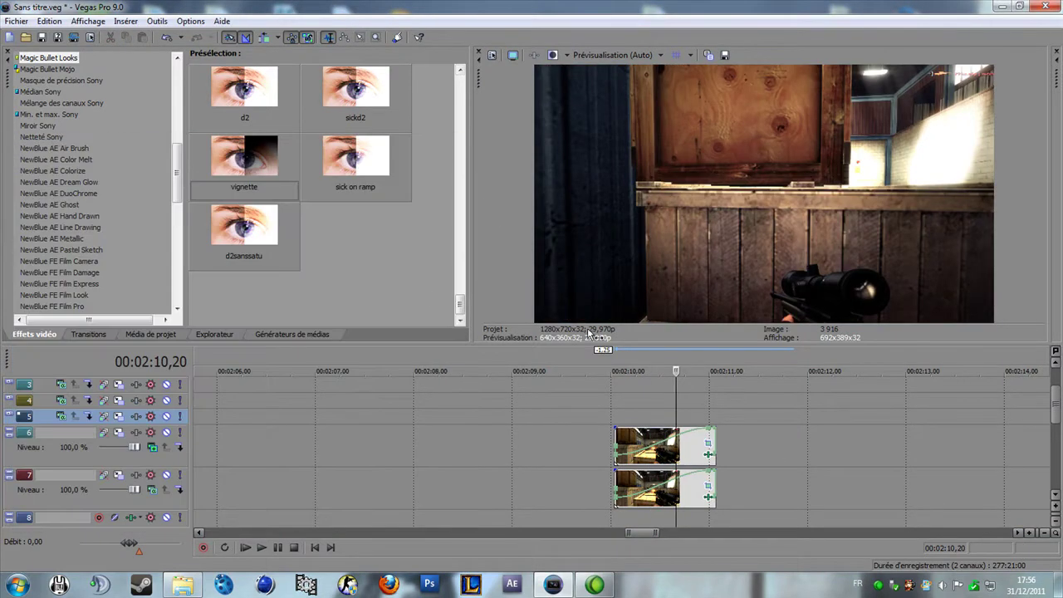
Apply Sony Color Corrector to the track 7 clip, removing the duplicate instance so that a single enabled one remains.
left_click(140, 205)
scroll(139, 104, "up", 10)
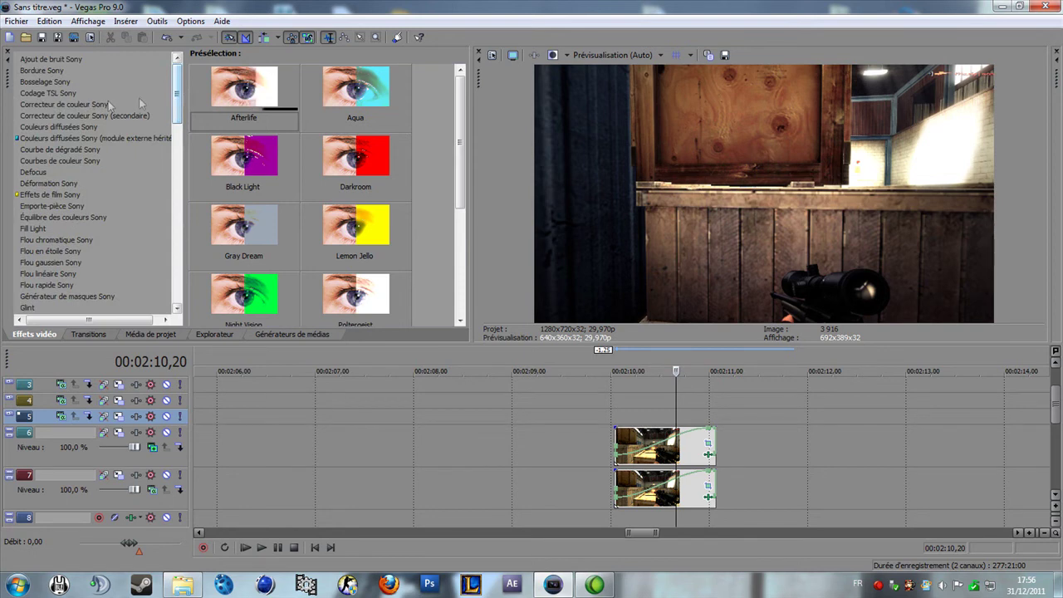
left_click(139, 104)
scroll(224, 214, "down", 5)
left_click_drag(224, 214, 671, 496)
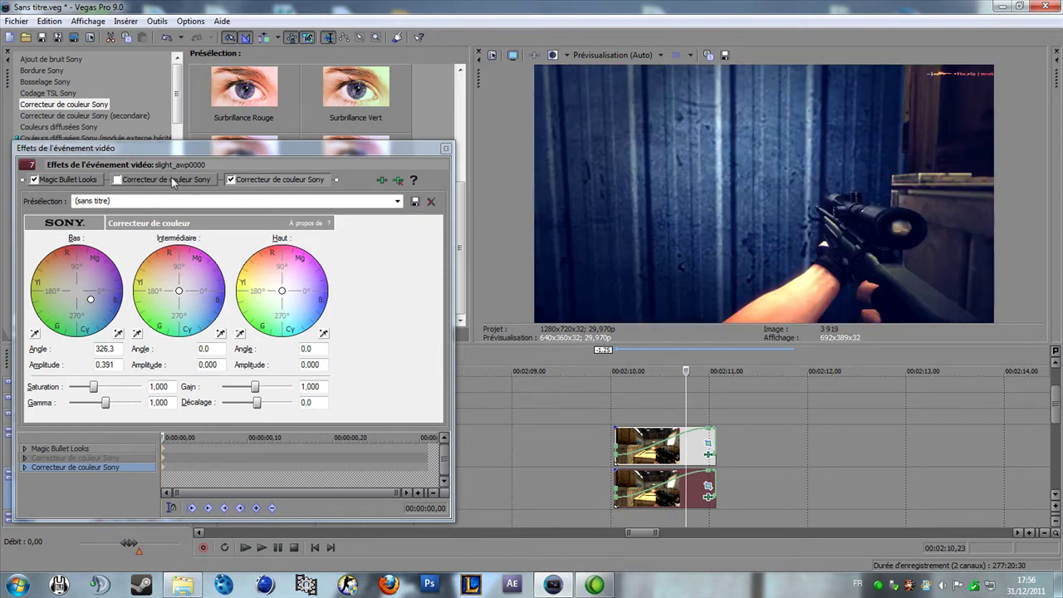
left_click(399, 181)
left_click(117, 179)
Adjust the color corrector's low (Bas) wheel to angle 323.6 and amplitude 0.366 for a bluish tint.
left_click_drag(268, 157, 379, 176)
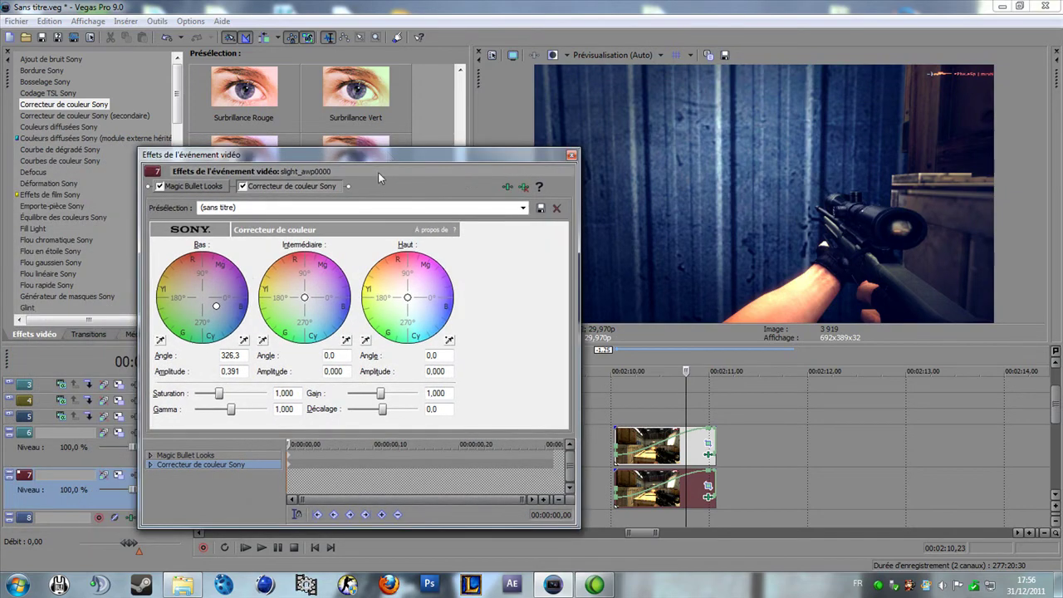
left_click_drag(216, 307, 216, 307)
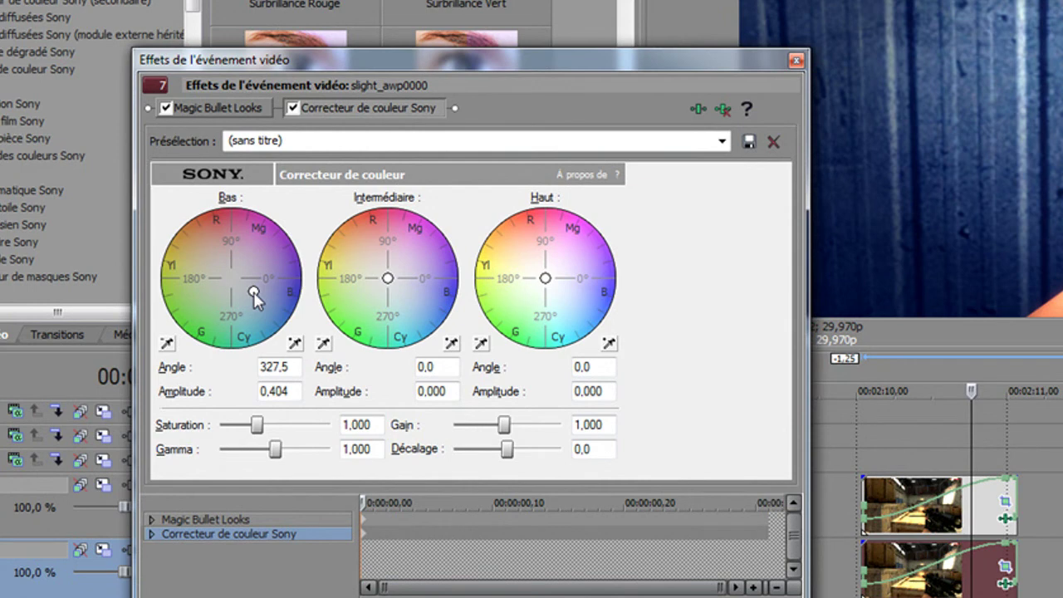
left_click_drag(252, 292, 250, 292)
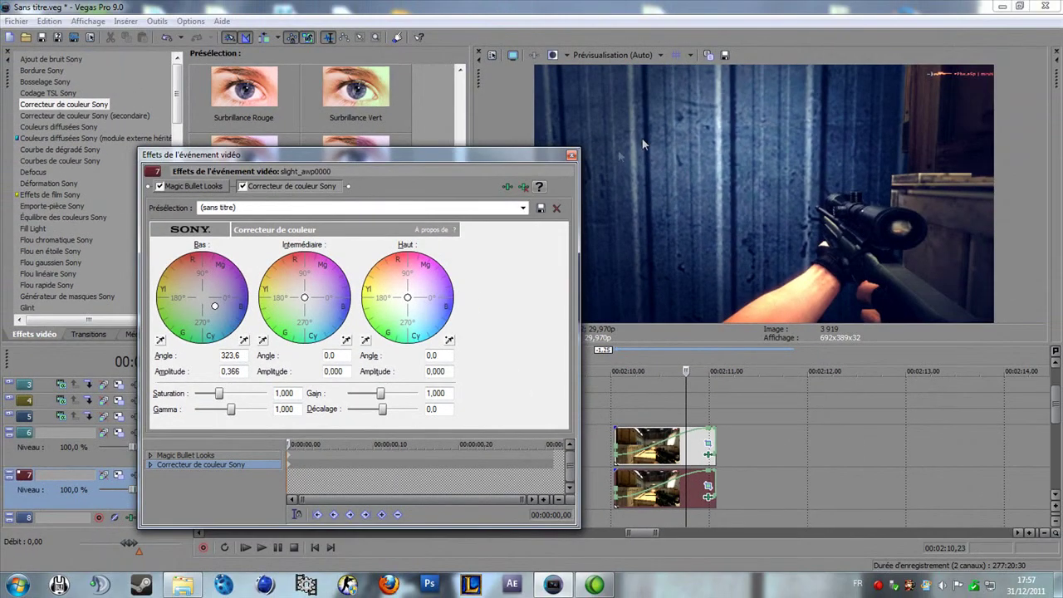
left_click(571, 157)
left_click(621, 413)
left_click(653, 411)
Play the Sans titre video from the desktop and close the player.
left_click(1054, 586)
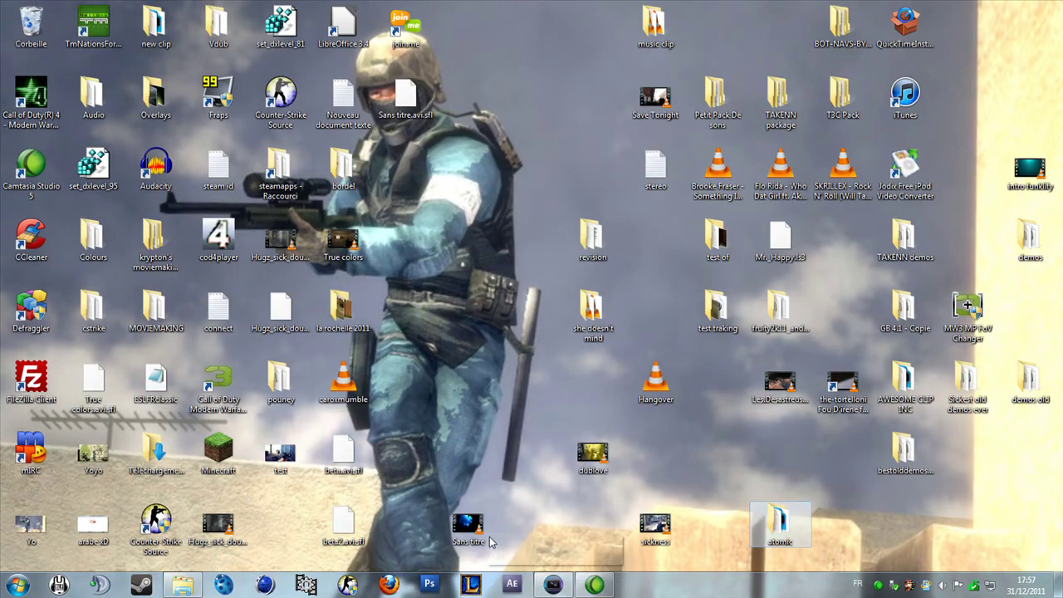
double_click(479, 529)
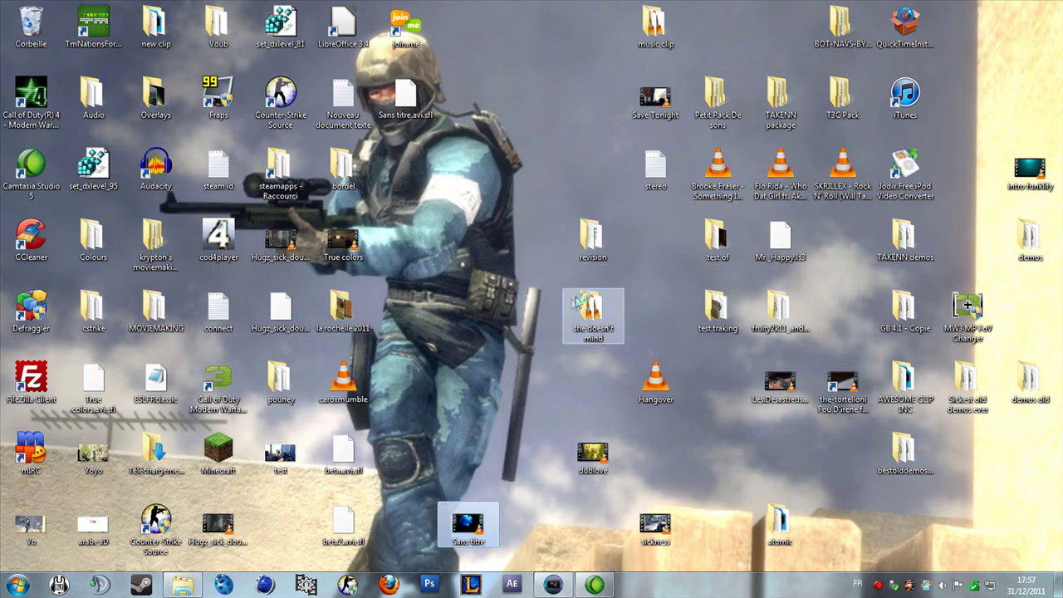
scroll(514, 303, "down", 8)
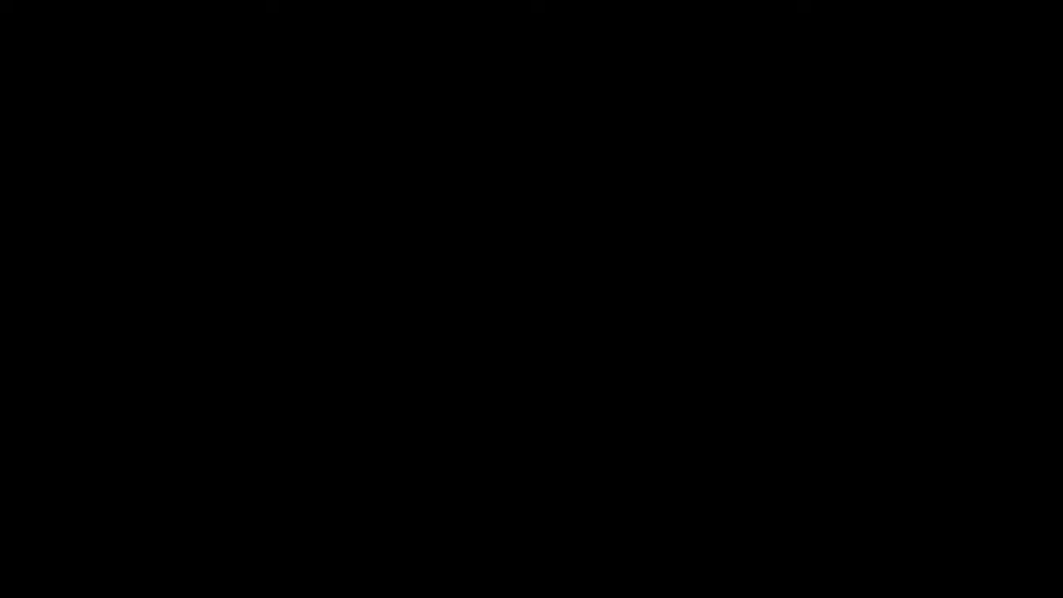
key("Escape")
left_click(1052, 5)
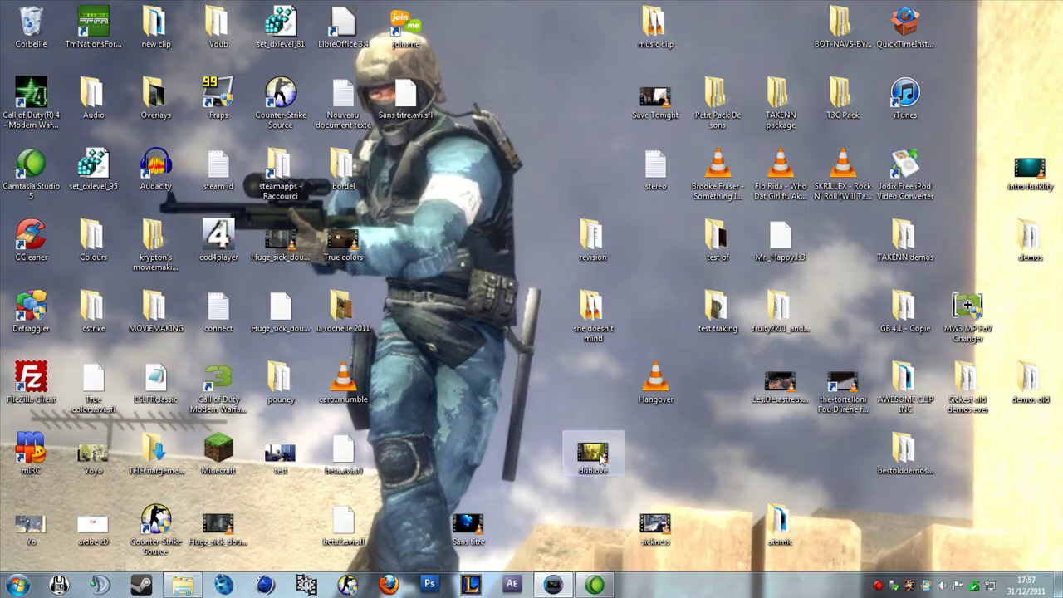
left_click(583, 586)
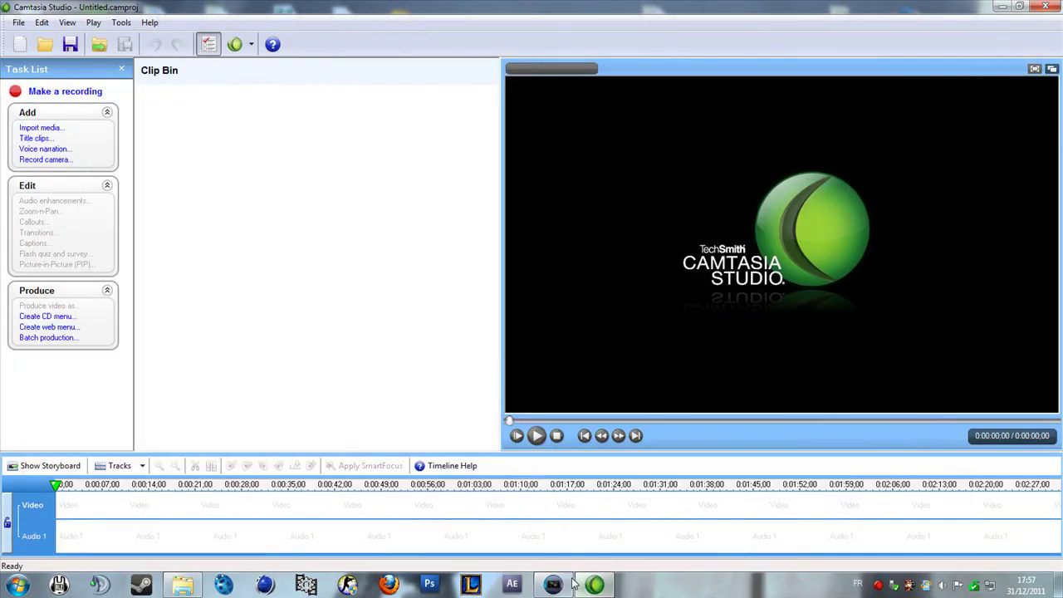
mouse_move(561, 581)
left_click(1044, 7)
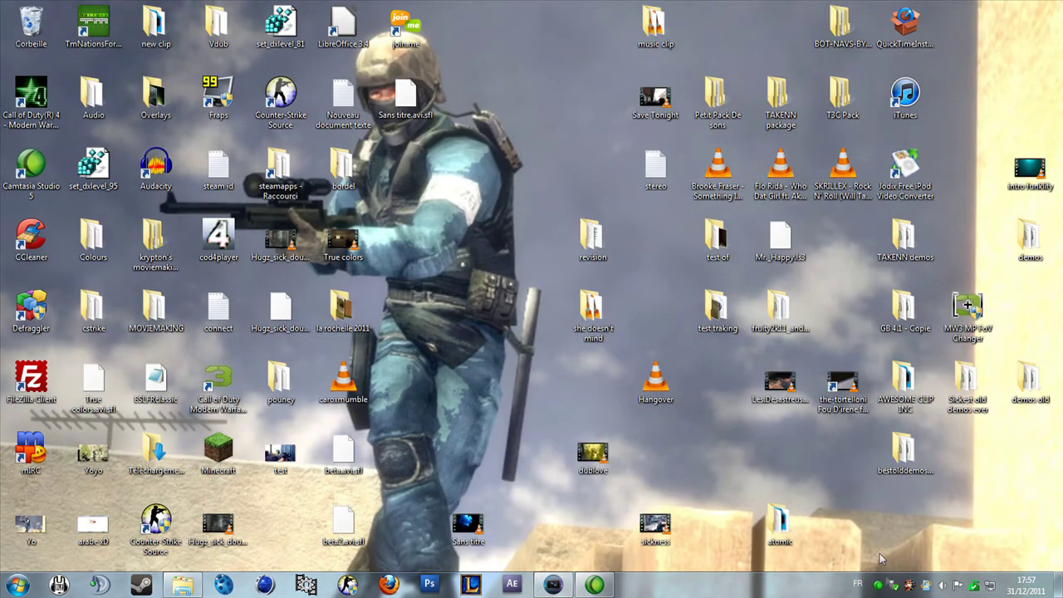
right_click(878, 584)
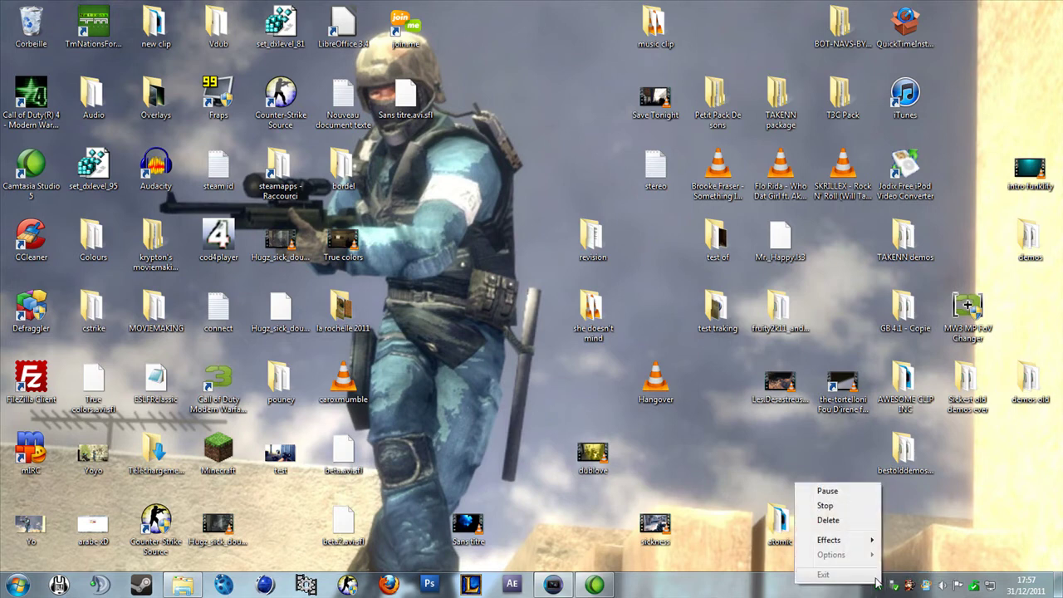